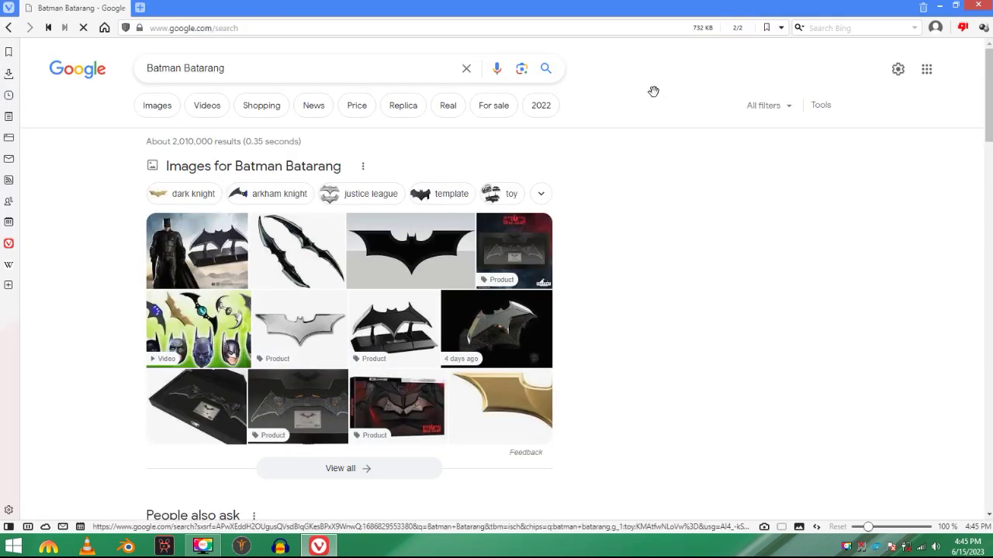
- Open the flat black batarang picture from the image results for Batman Batarang
click(412, 257)
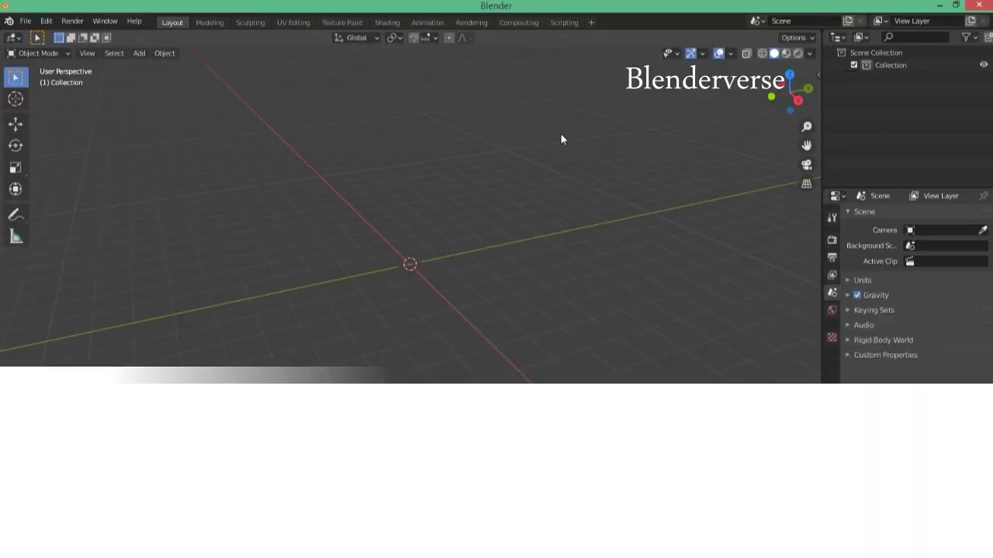
- In Blender, switch to the back orthographic view and add the batarang picture as a background image
click(807, 88)
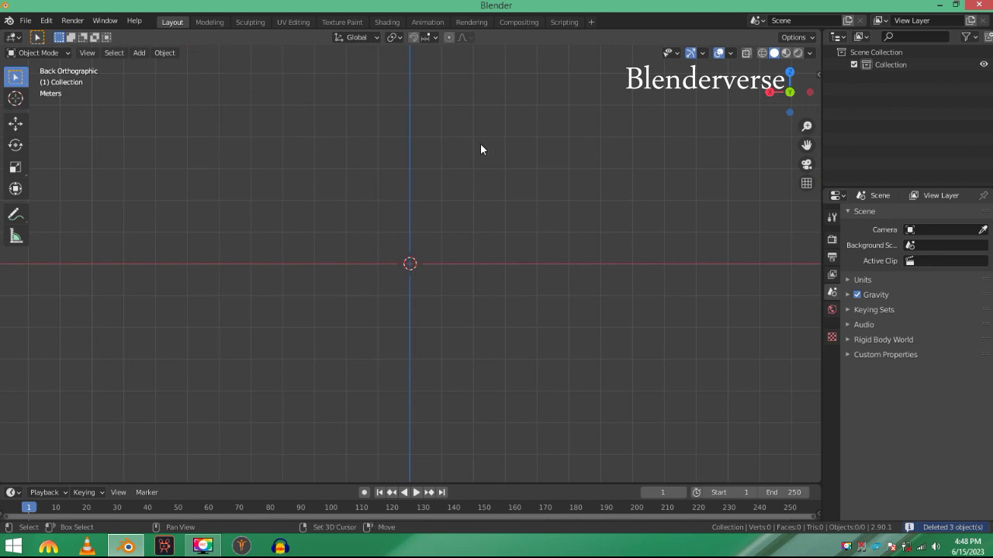
key(shift+a)
mouse_move(428, 285)
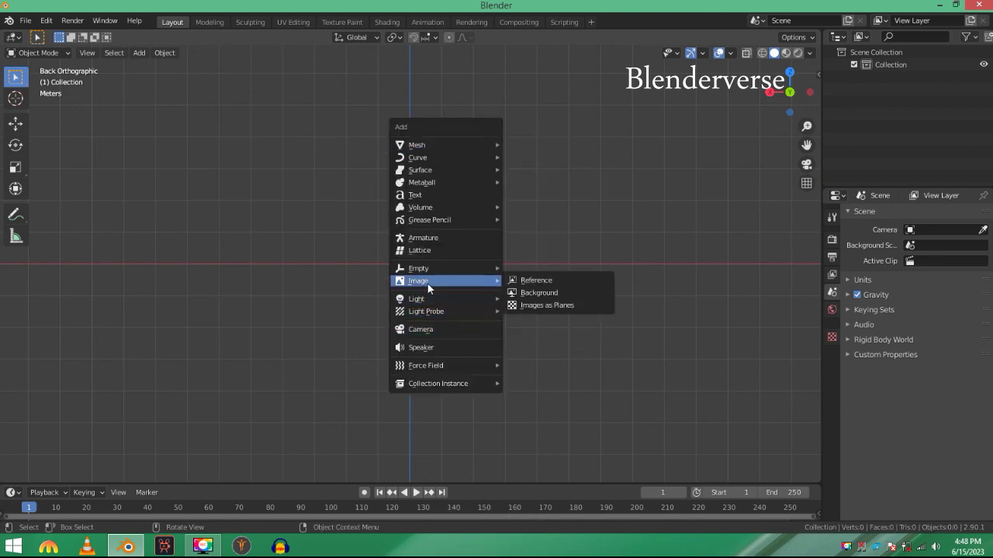
click(539, 293)
click(381, 186)
double_click(386, 163)
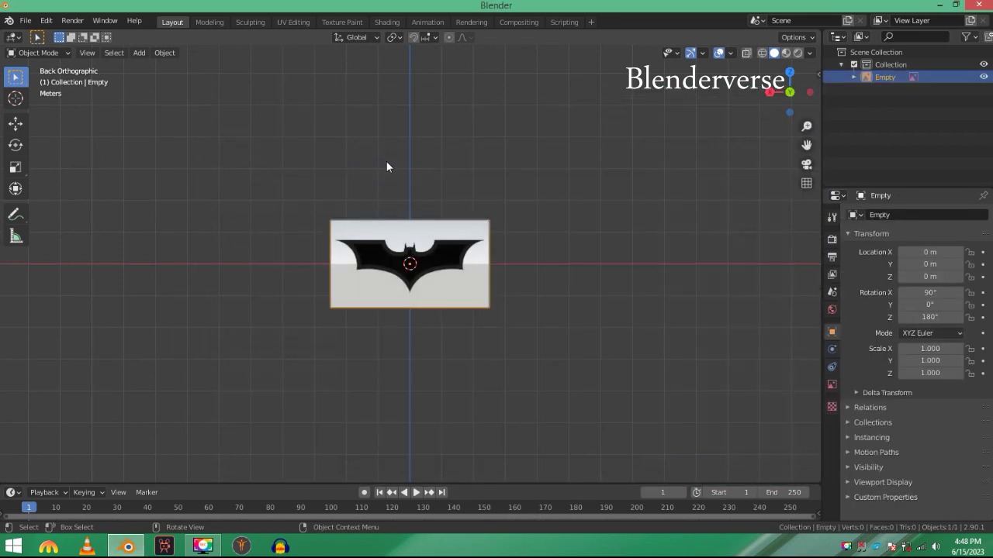
- Add a cube mesh at the centre of the batarang reference image
scroll(419, 256, up, 5)
scroll(419, 256, down, 2)
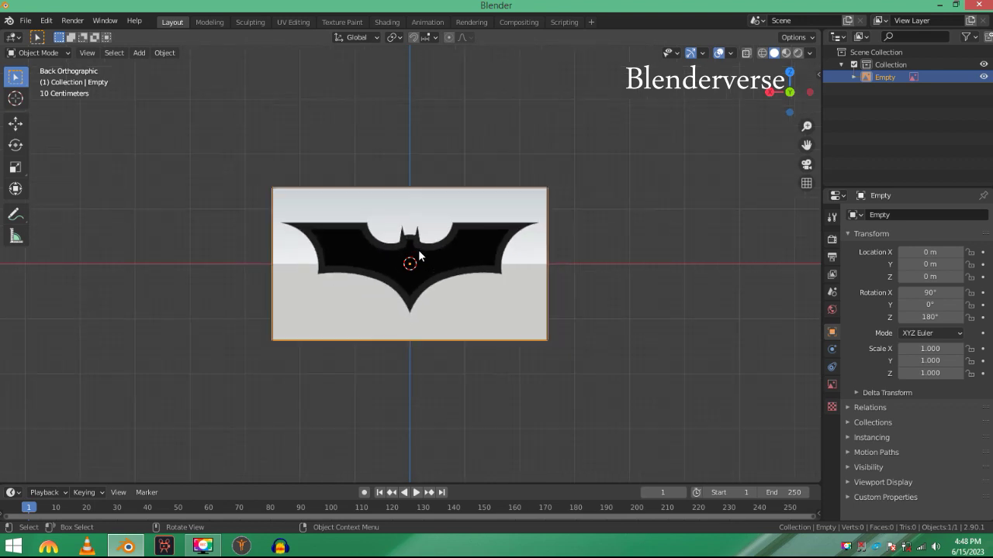
scroll(419, 247, down, 2)
scroll(419, 247, up, 5)
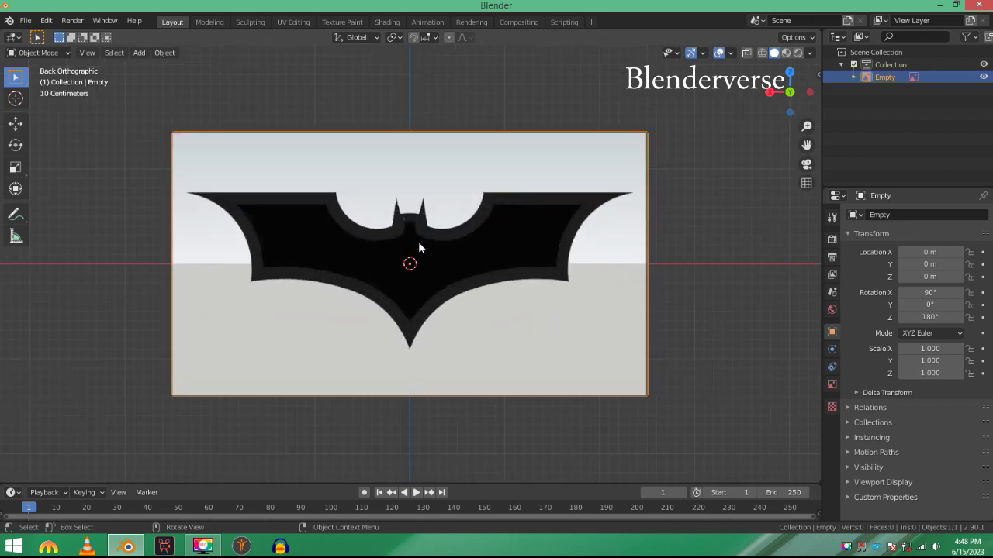
key(shift+a)
mouse_move(613, 44)
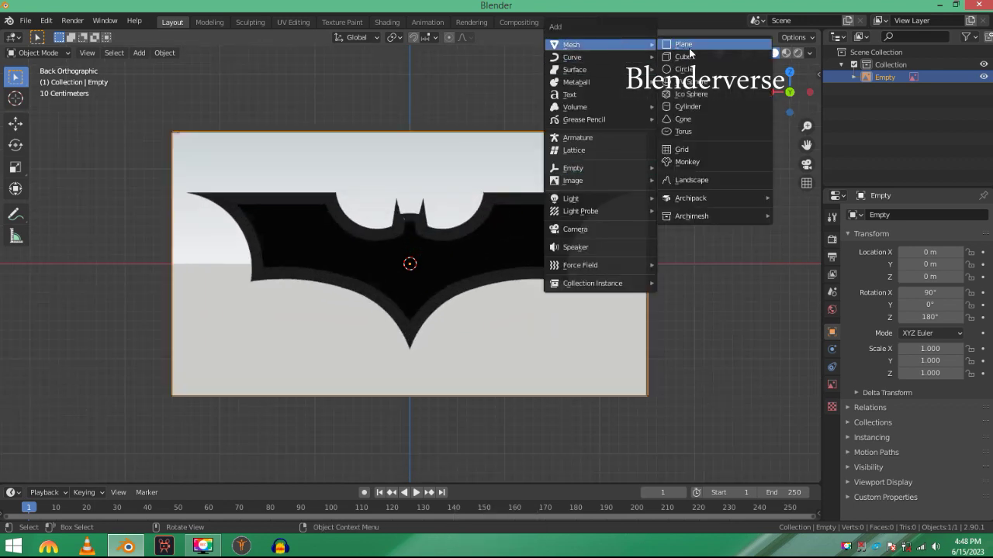
click(682, 56)
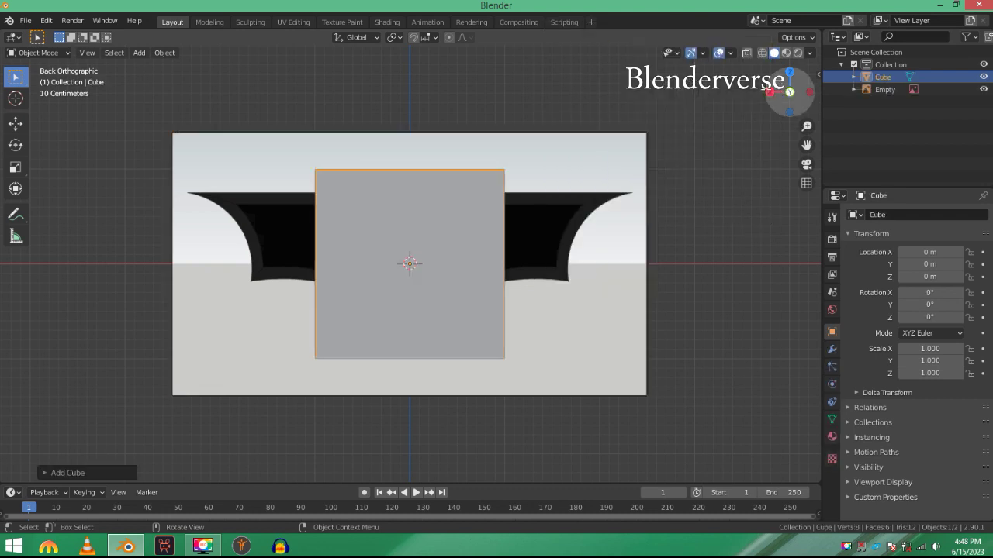
- Enter Edit Mode on the cube and display it in wireframe shading so the reference shows through
scroll(540, 169, up, 2)
key(Tab)
key(z)
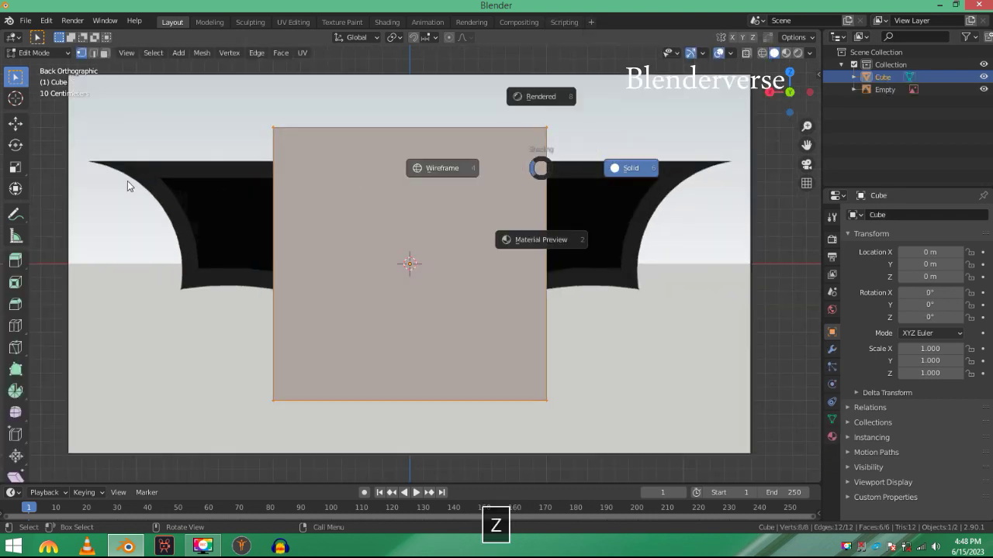
click(127, 180)
scroll(425, 189, up, 1)
scroll(415, 179, down, 1)
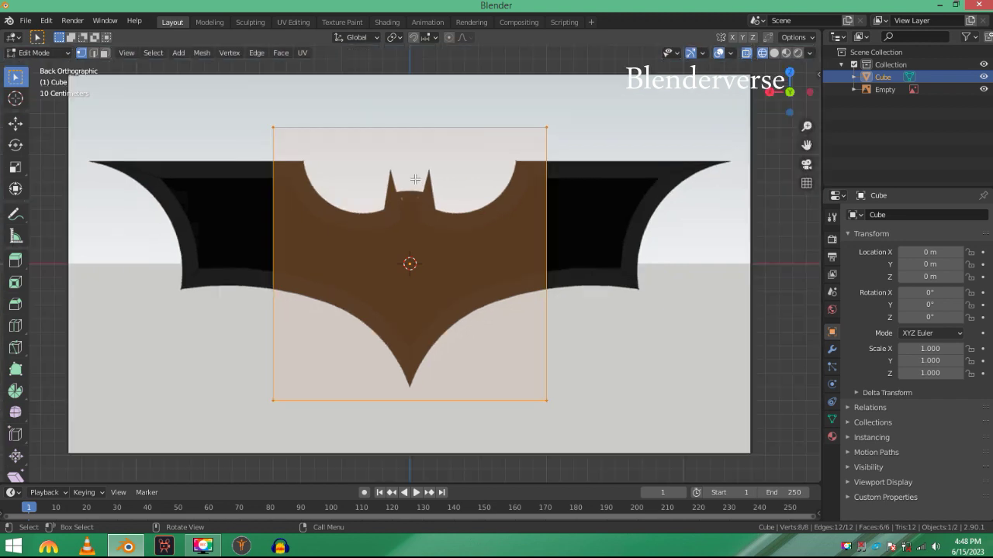
- Scale the cube along X to the batarang's lower wing corners and along Z so its upper edge meets the wings' top line
key(s)
key(x)
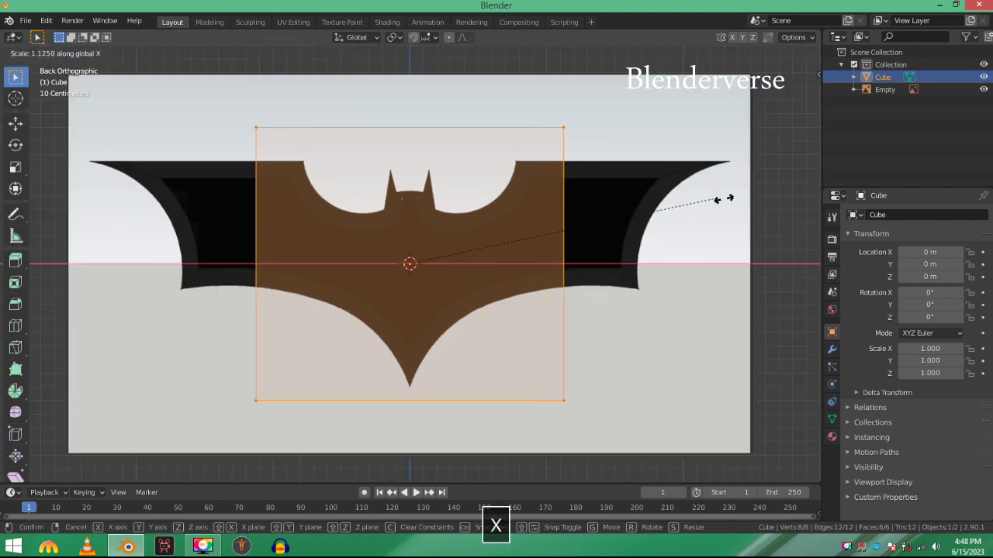
click(36, 170)
key(s)
key(z)
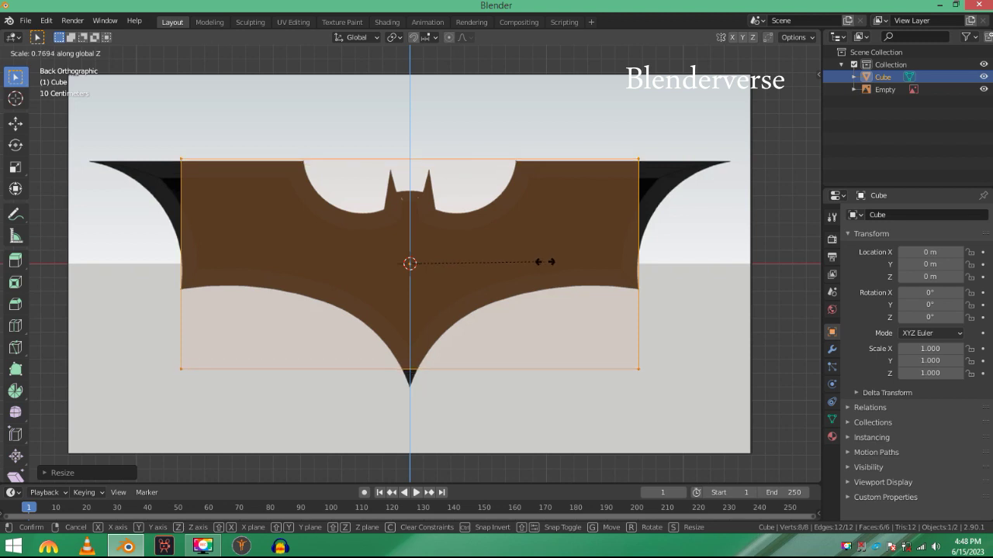
click(547, 262)
- Move the cube's lower vertices down about 0.14 m along Z to the batarang's bottom tip
drag(111, 350, 753, 410)
key(g)
key(z)
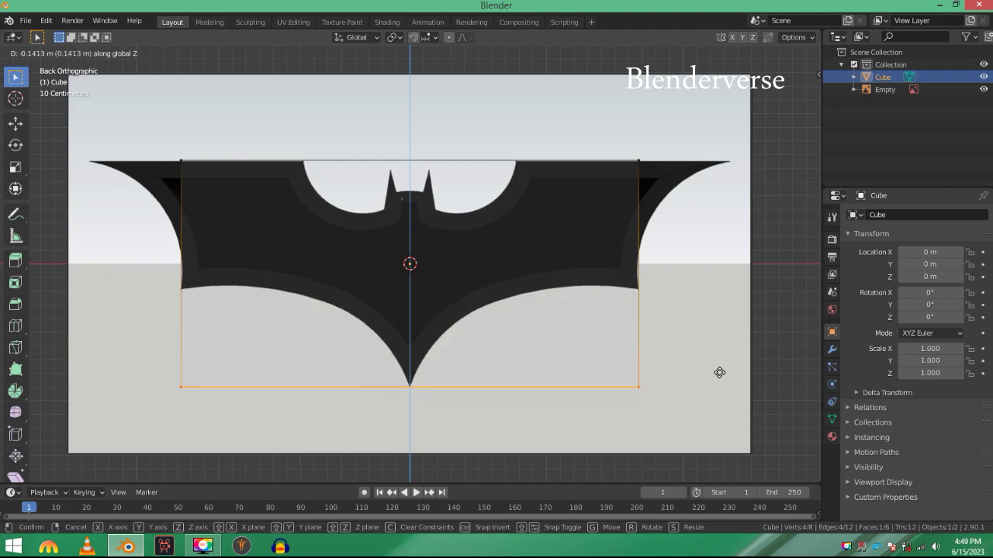
key(ctrl+z)
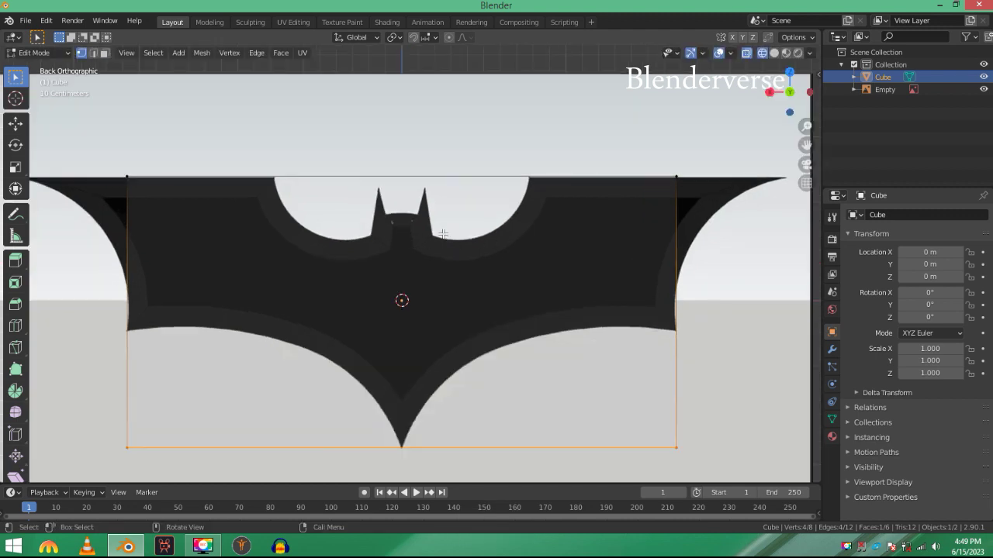
- Add a centred vertical loop cut to the cube and delete the vertices of the half left of it
key(ctrl+r)
click(396, 198)
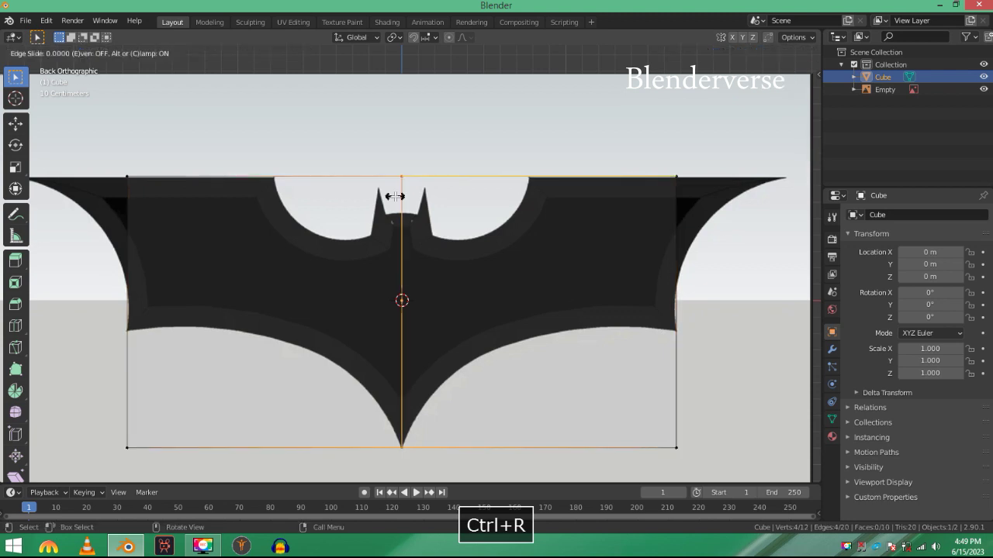
right_click(394, 197)
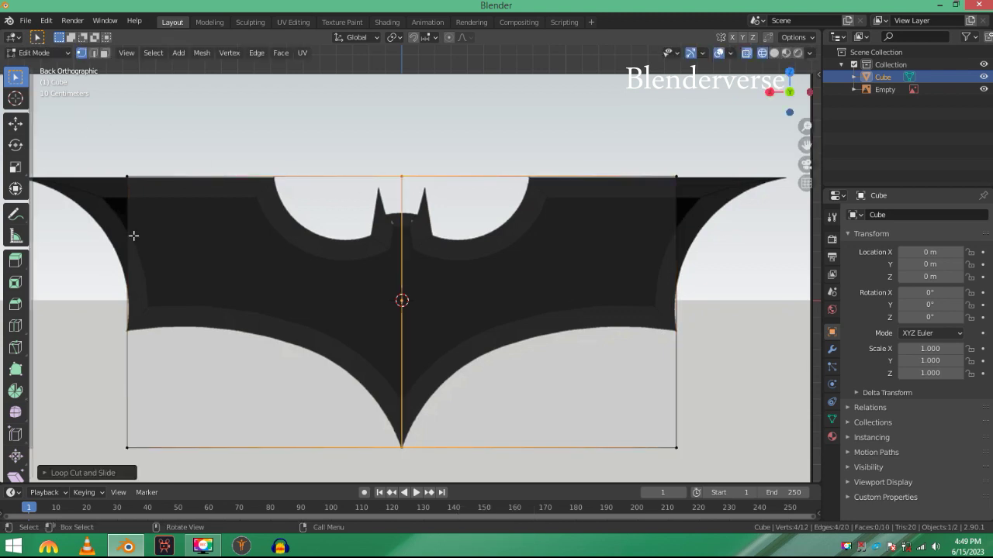
drag(70, 104, 222, 480)
key(x)
click(265, 298)
- Inspect the remaining half of the cube in solid shading from an angle, and return to the back view in wireframe
key(z)
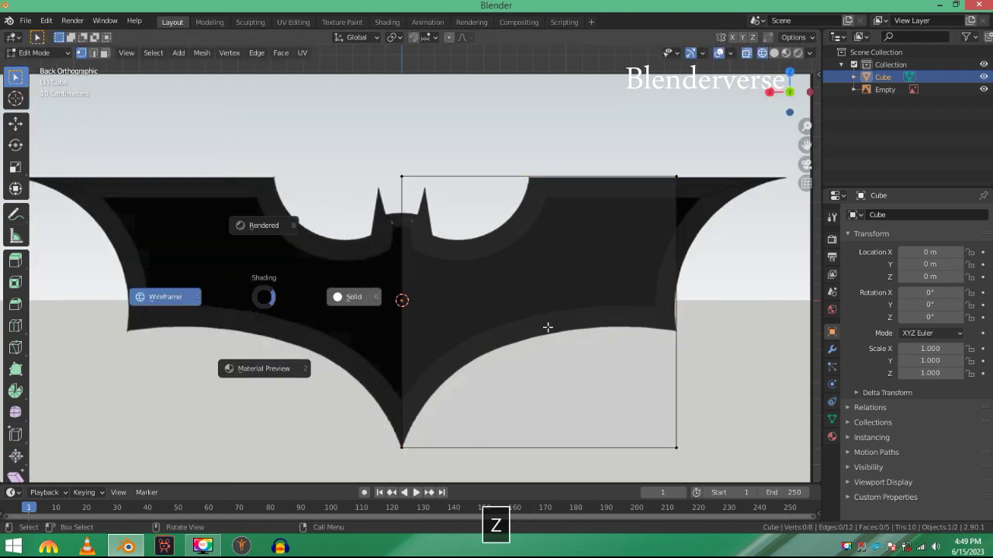
click(547, 328)
mouse_move(547, 328)
middle_down()
mouse_move(632, 359)
mouse_move(559, 357)
mouse_move(538, 344)
middle_up()
scroll(635, 363, down, 5)
scroll(525, 328, up, 2)
scroll(528, 332, down, 3)
scroll(528, 332, up, 3)
scroll(528, 332, down, 1)
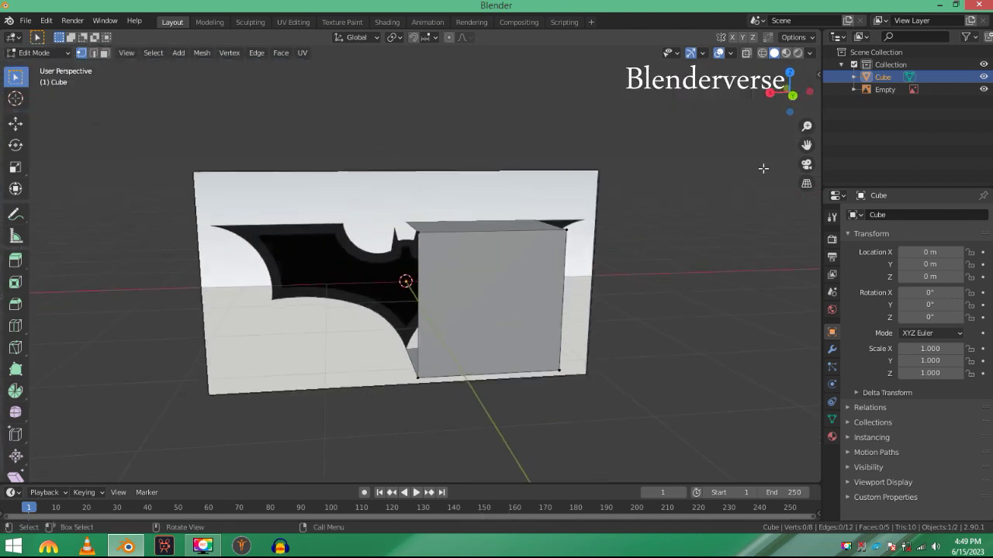
click(792, 97)
key(z)
click(417, 188)
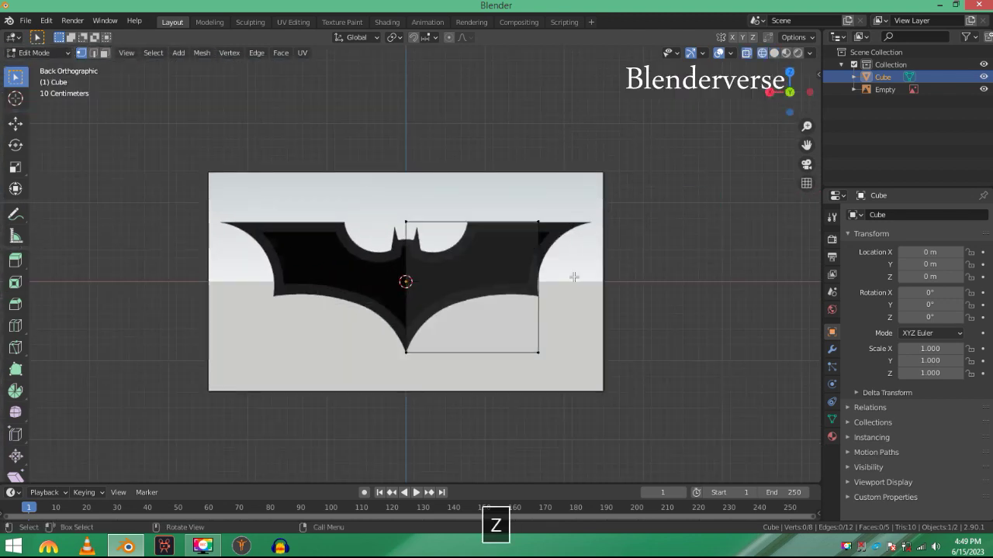
- Add 14 evenly spaced vertical loop cuts across the remaining half of the cube
mouse_move(512, 272)
shift+middle_down()
mouse_move(377, 266)
mouse_move(502, 281)
shift+middle_up()
scroll(434, 273, up, 2)
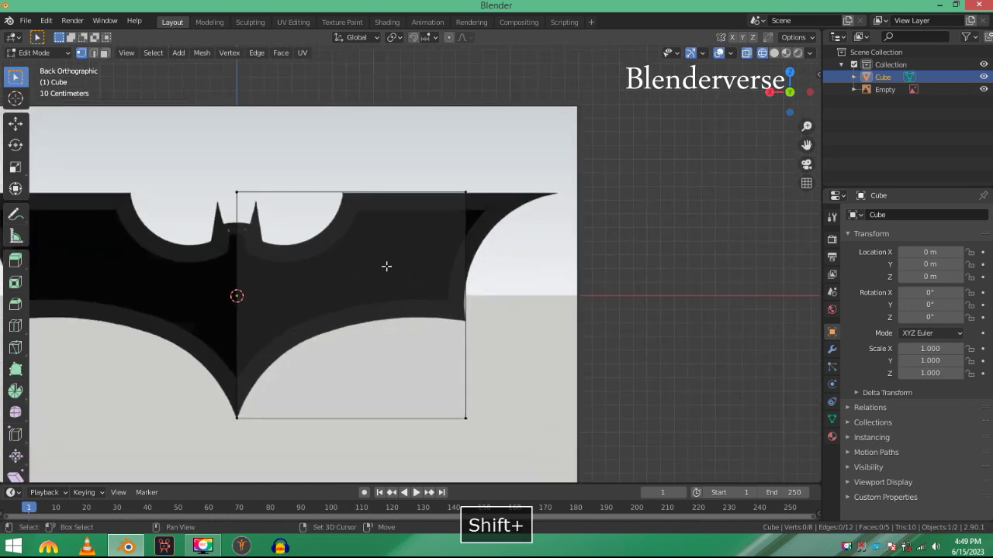
shift+middle_drag(387, 266, 426, 266)
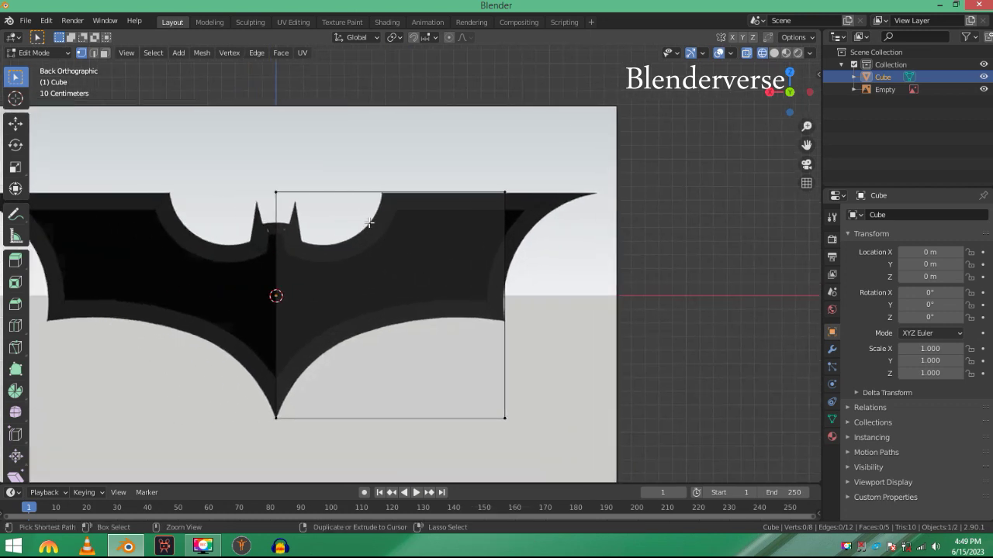
key(ctrl+r)
scroll(385, 195, up, 12)
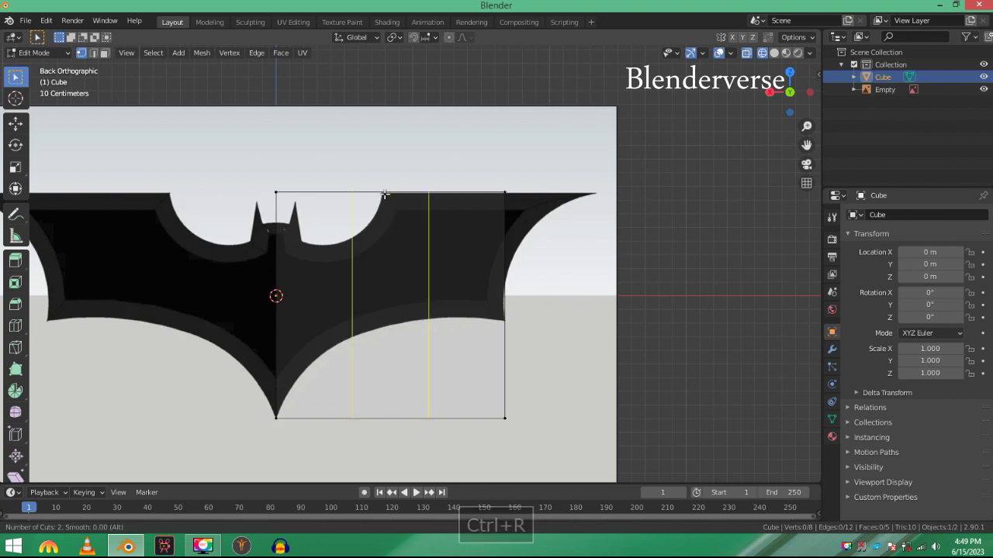
scroll(385, 195, up, 1)
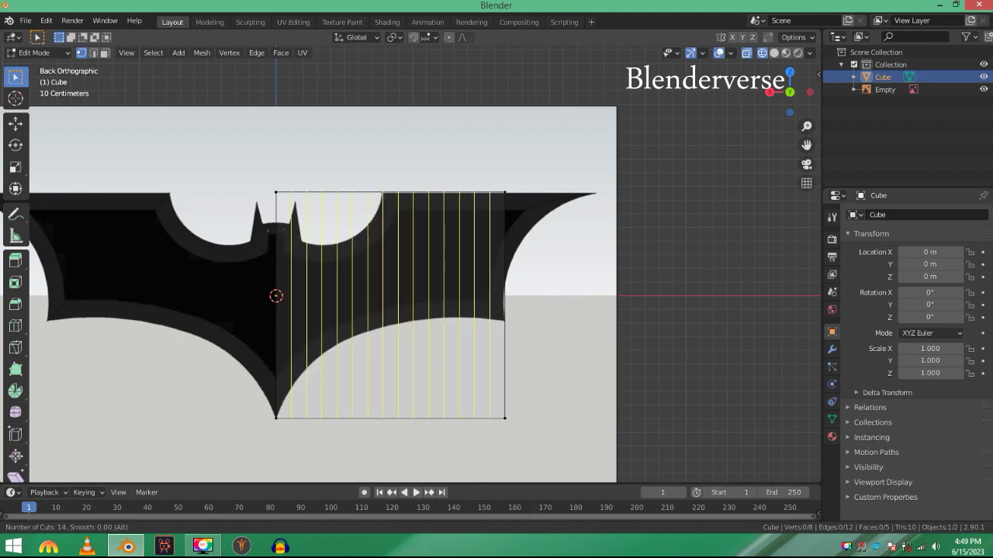
click(385, 195)
right_click(385, 195)
- Enable proportional editing with the Sphere falloff
scroll(308, 350, up, 1)
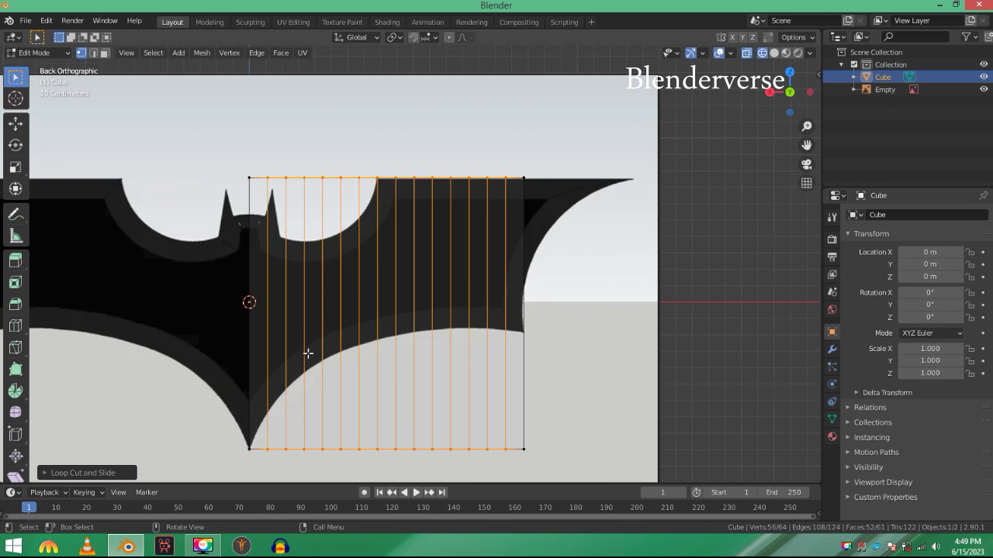
click(448, 37)
click(465, 37)
click(429, 105)
- Raise the five outermost columns of lower-edge vertices about 0.7 m along Z with proportional size 1.21, curving the edge along the wing
key(alt+a)
drag(441, 166, 625, 454)
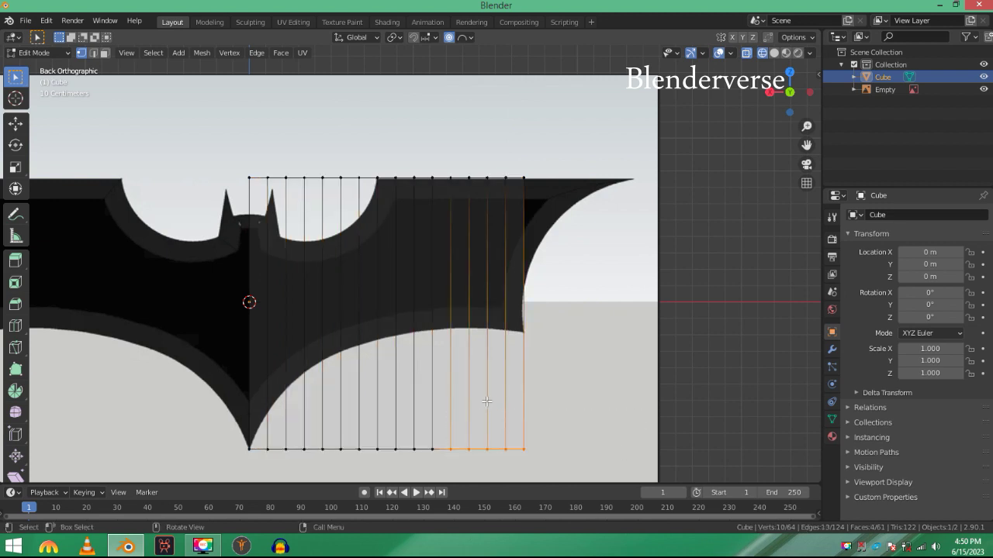
key(g)
key(z)
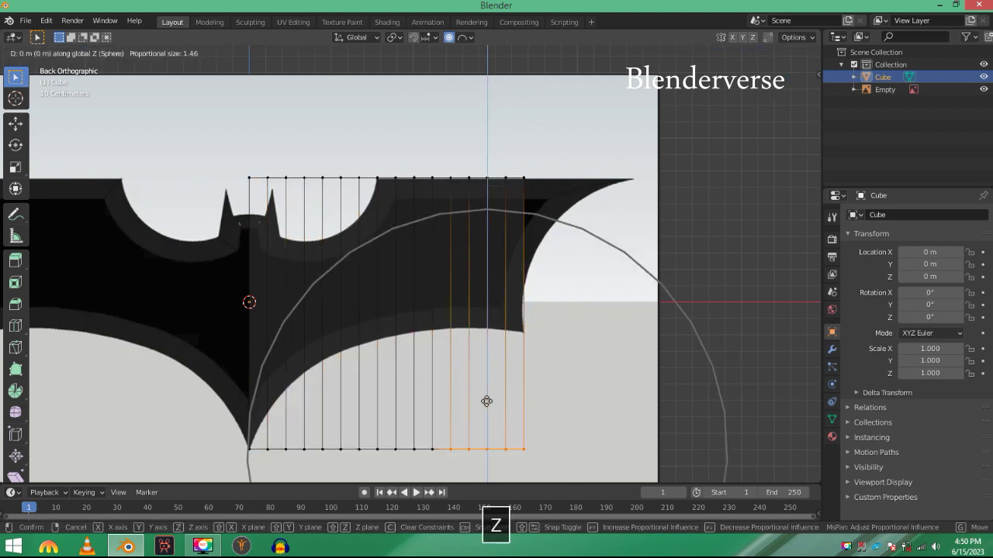
scroll(486, 401, up, 1)
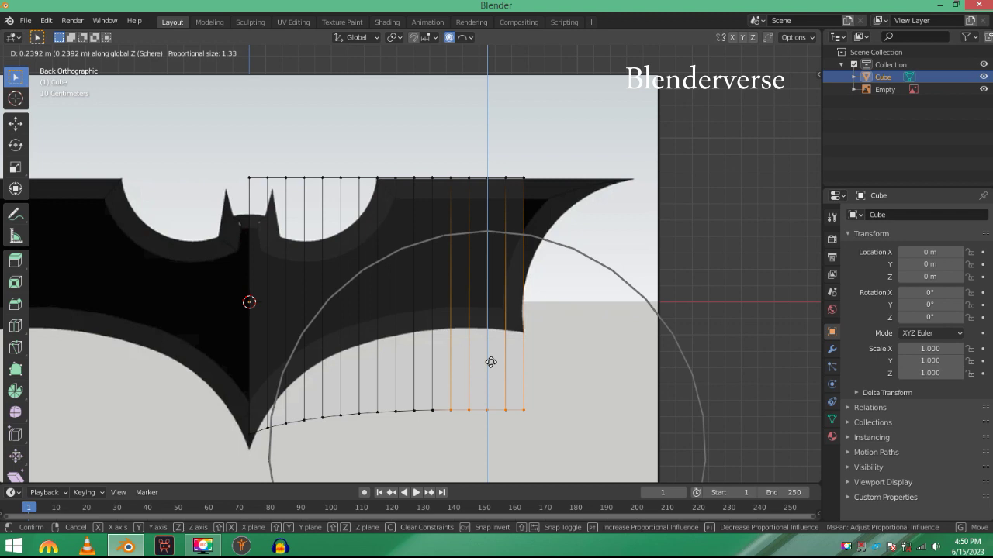
scroll(489, 354, up, 1)
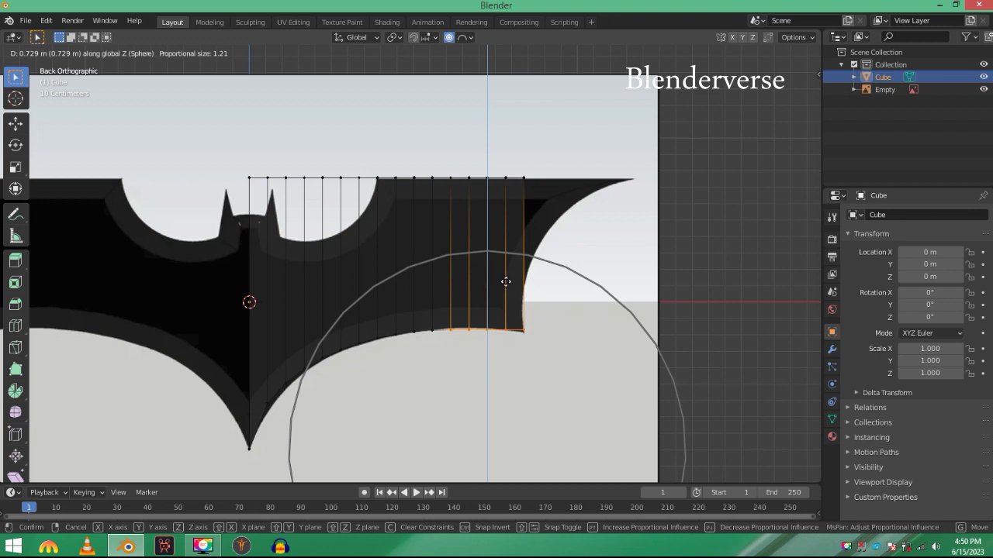
click(645, 299)
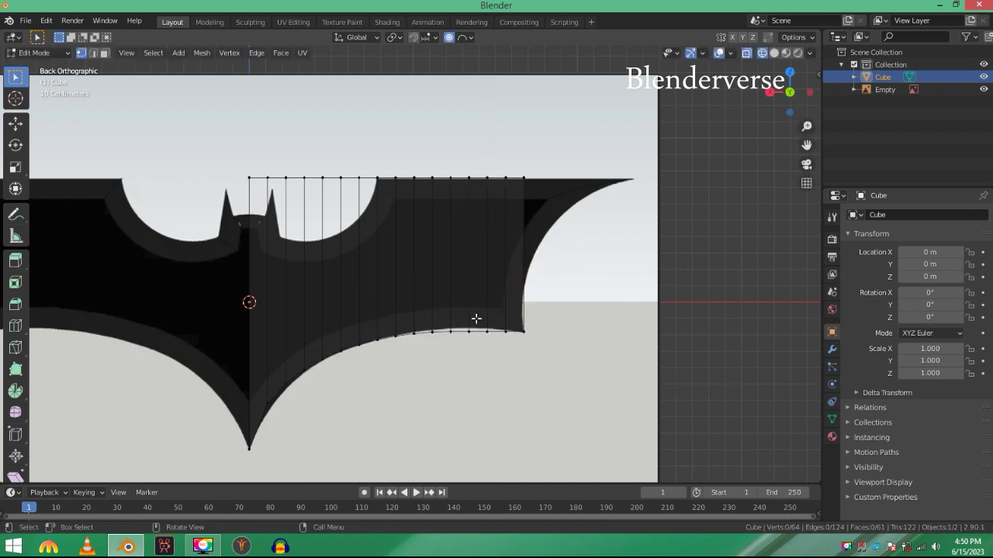
- Turn off proportional editing and lower the top-edge vertices between the centre line and the wing's inner corner along Z to the head's crown
key(alt+z)
middle_drag(476, 318, 570, 292)
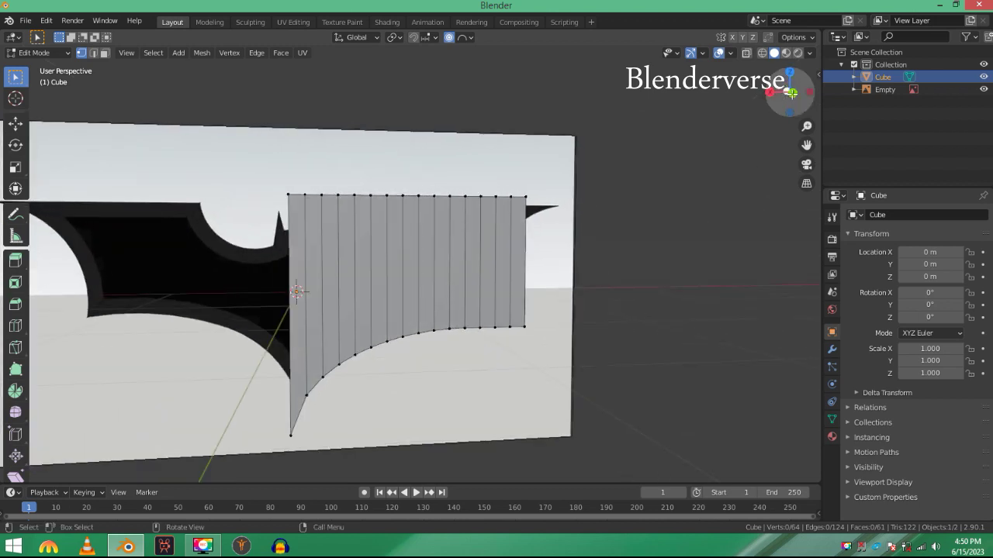
click(792, 92)
key(alt+z)
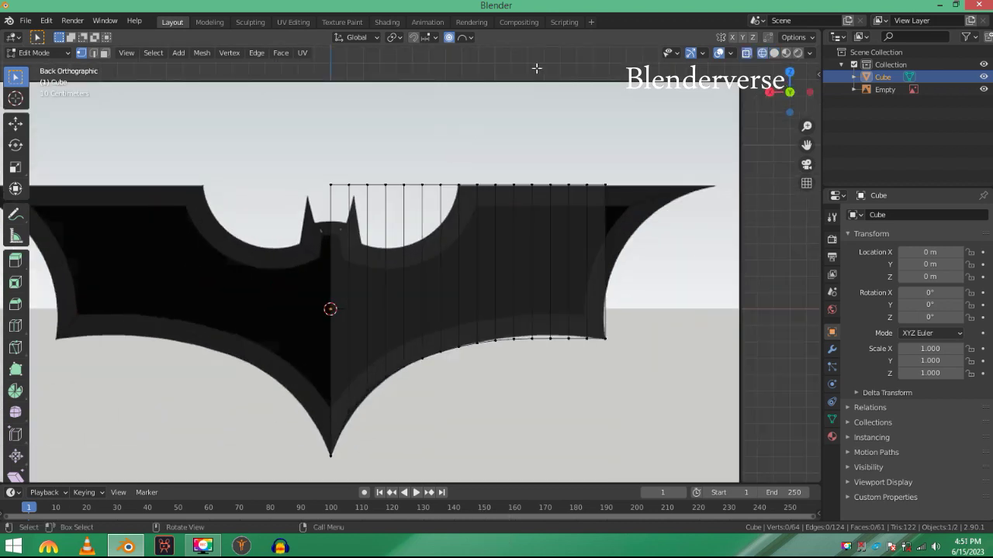
click(447, 36)
scroll(302, 284, up, 6)
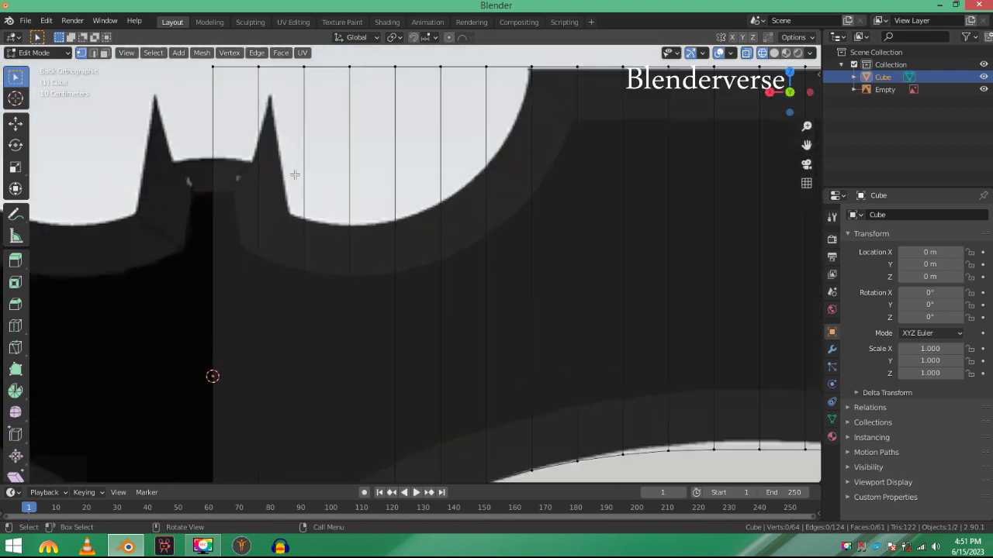
shift+middle_drag(396, 239, 372, 261)
drag(261, 88, 613, 221)
key(g)
key(z)
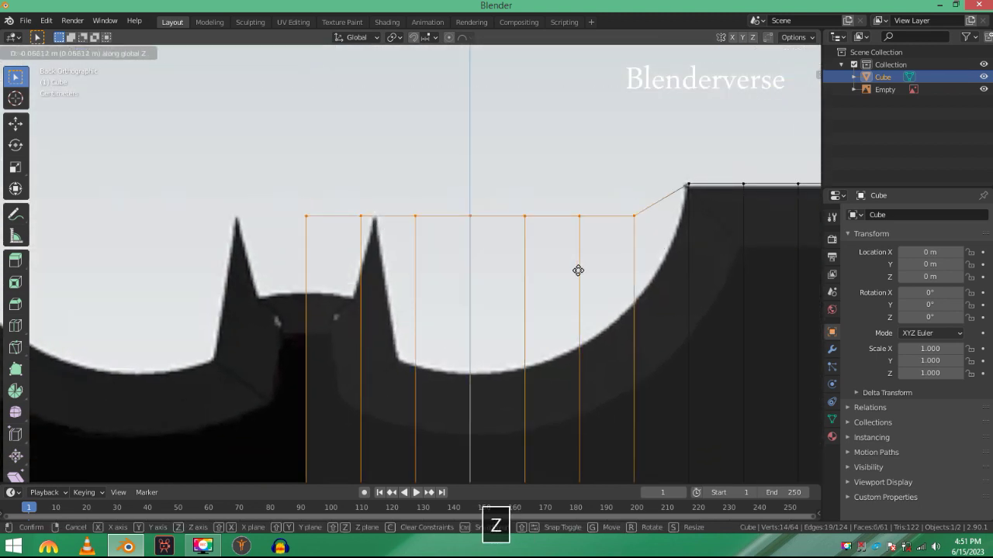
click(580, 325)
scroll(380, 323, down, 6)
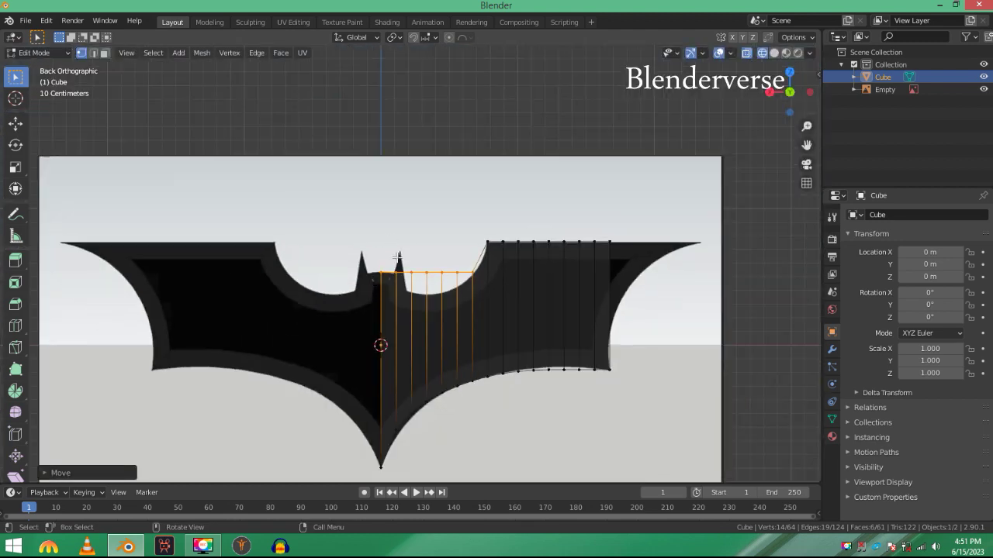
scroll(398, 257, up, 3)
shift+middle_drag(399, 286, 414, 136)
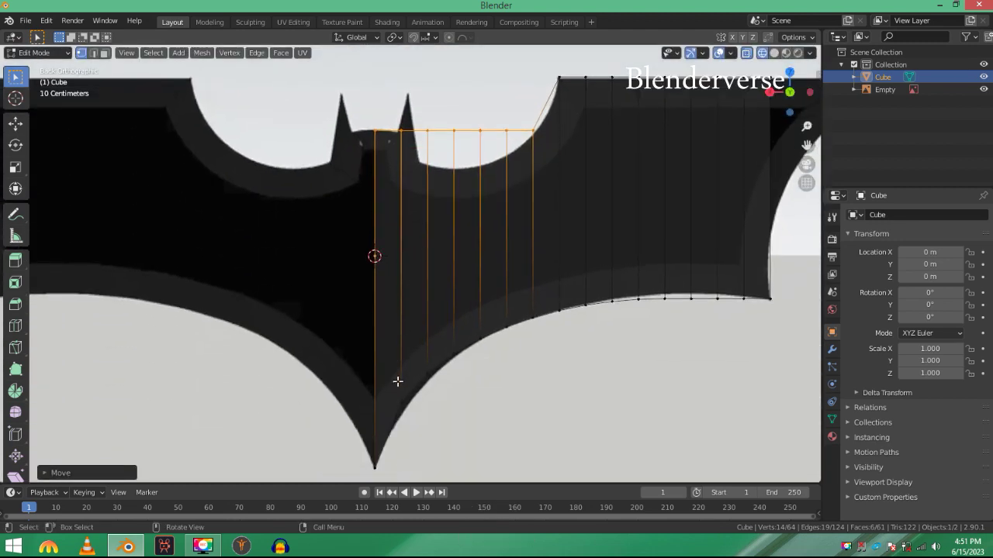
- Lower the two lower-edge vertices nearest the centre tip along Z onto the reference curve, the first by about 0.04 m
scroll(366, 333, up, 4)
shift+middle_drag(370, 332, 391, 275)
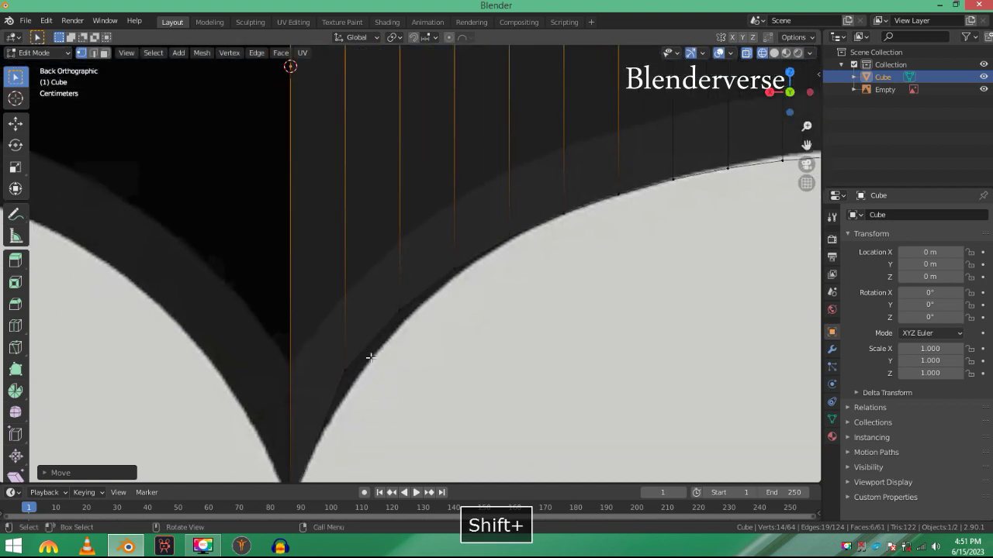
click(370, 357)
key(g)
key(z)
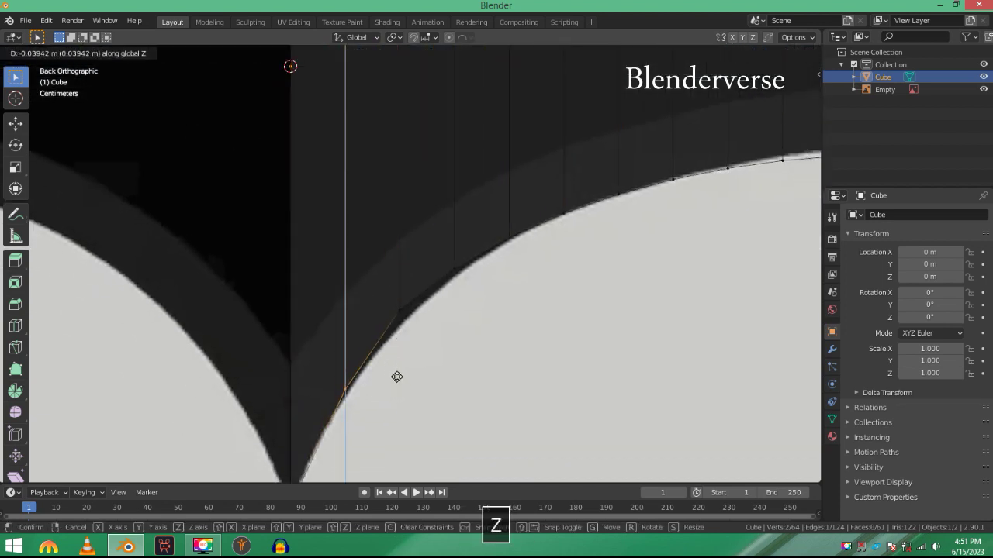
click(405, 381)
click(400, 309)
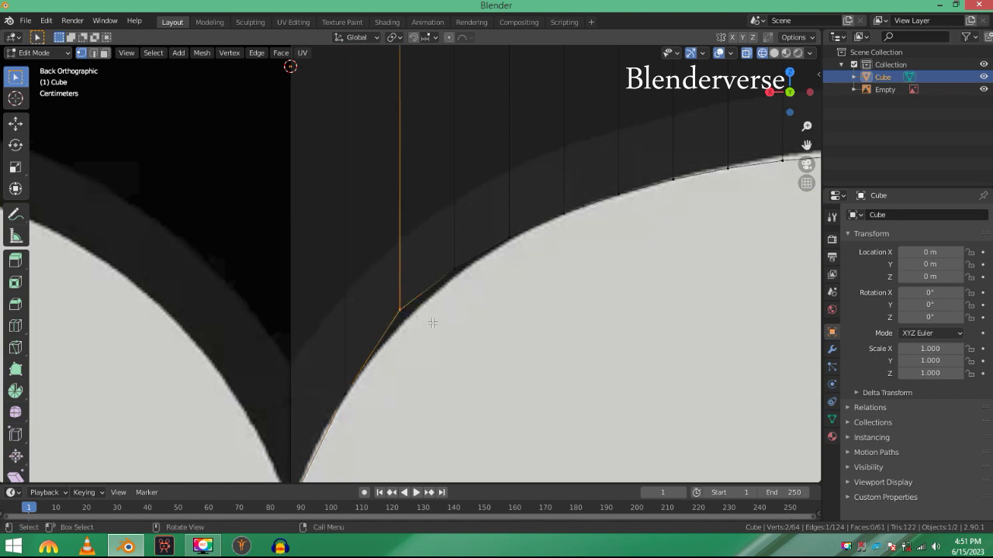
key(g)
key(z)
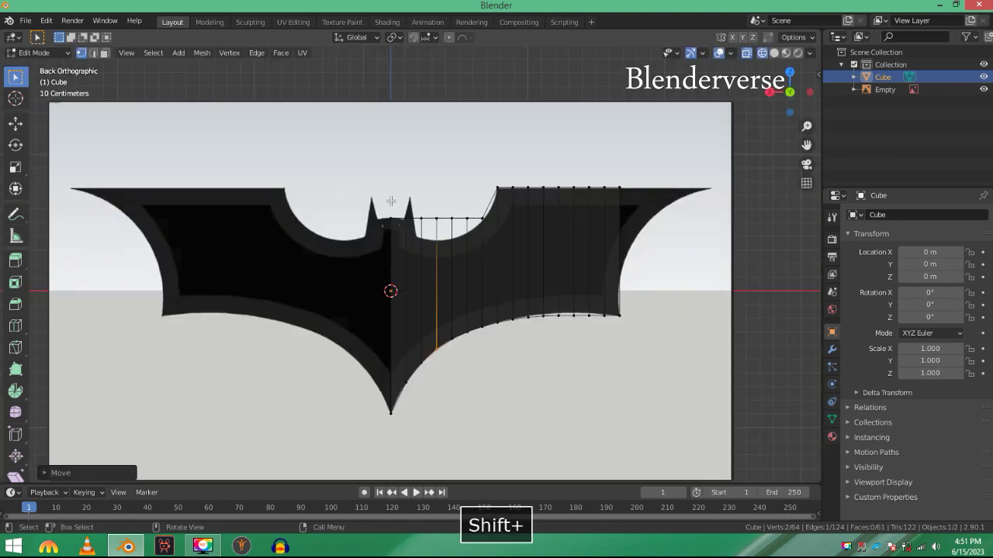
- Edge-slide the first vertical loop beside the centre line inward to the inner base of the ear
drag(392, 199, 418, 407)
scroll(410, 378, up, 4)
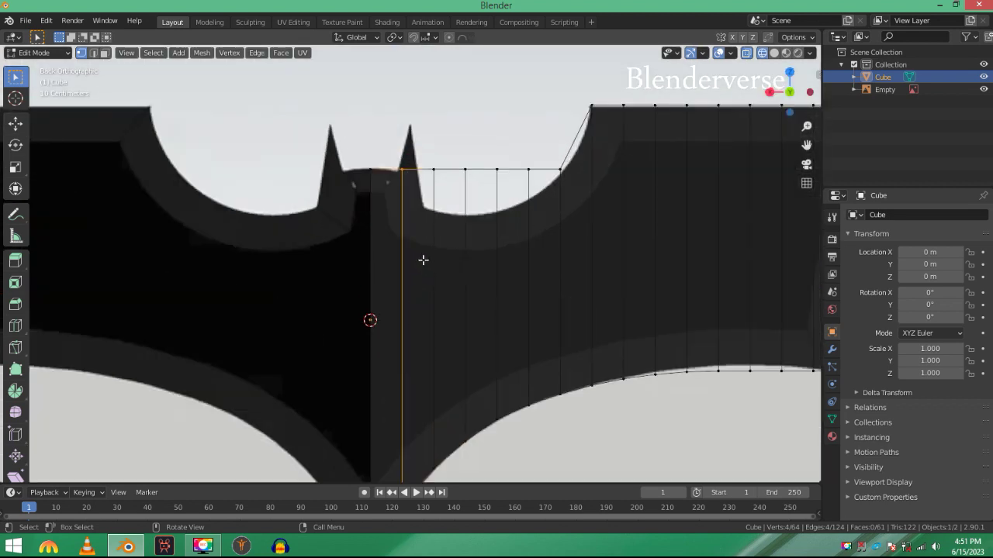
shift+middle_drag(423, 260, 485, 370)
scroll(543, 334, up, 2)
key(g)
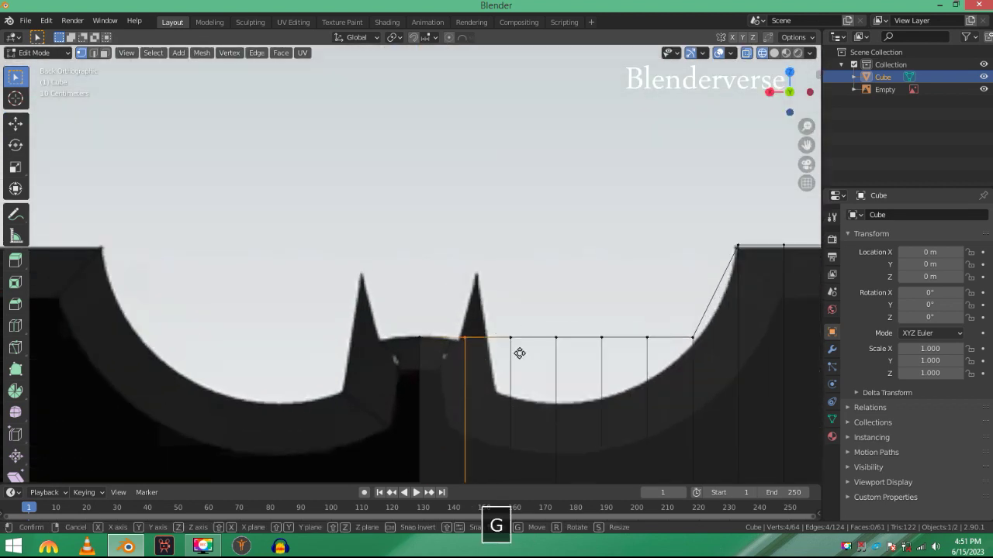
key(g)
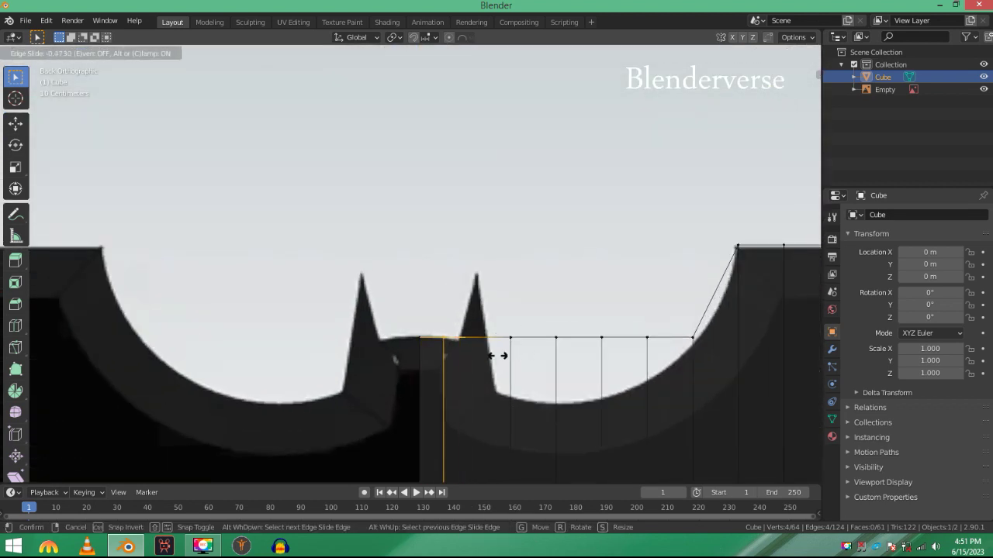
click(510, 355)
- Lower the top vertices of the loop at the ear's inner base slightly along Z to meet the head outline
scroll(497, 377, up, 3)
key(g)
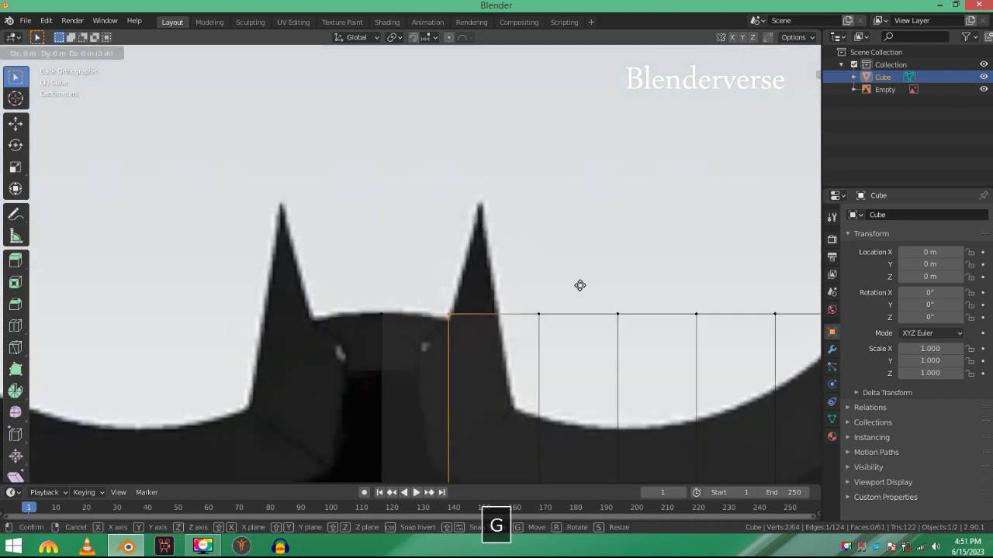
key(z)
click(578, 289)
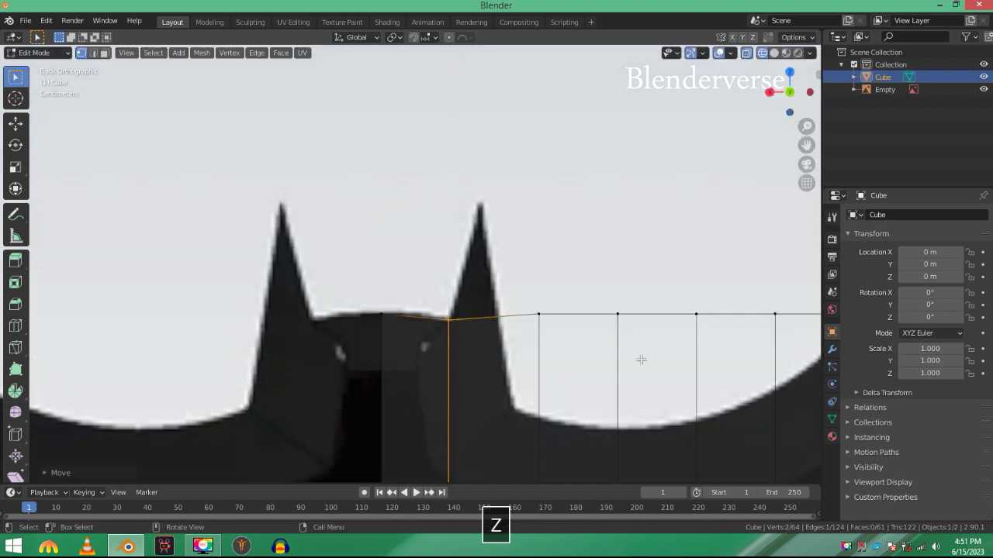
- Lower the four top-edge vertex columns between the head and the wing curve along Z until the outermost meets the reference curve
shift+middle_drag(583, 325, 511, 287)
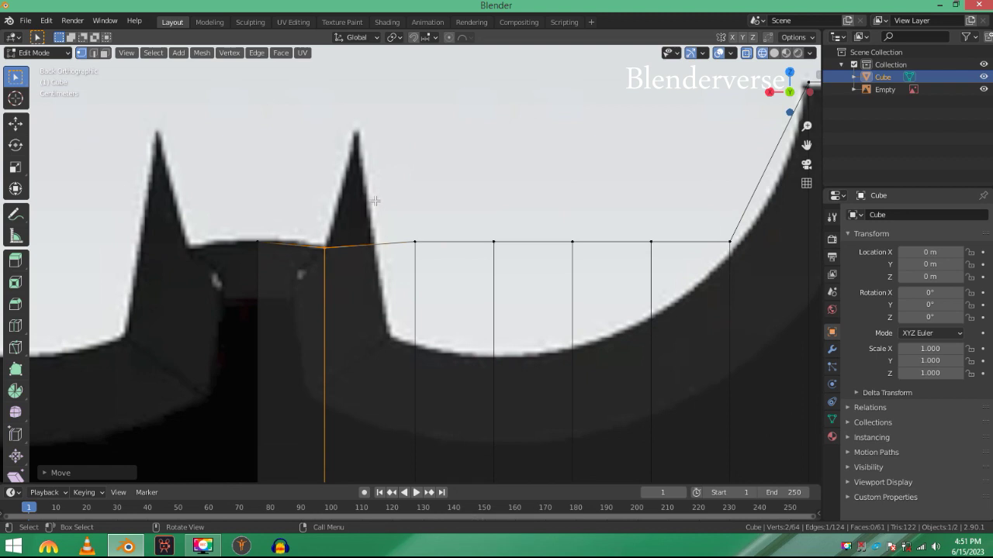
drag(684, 314, 658, 286)
key(g)
key(z)
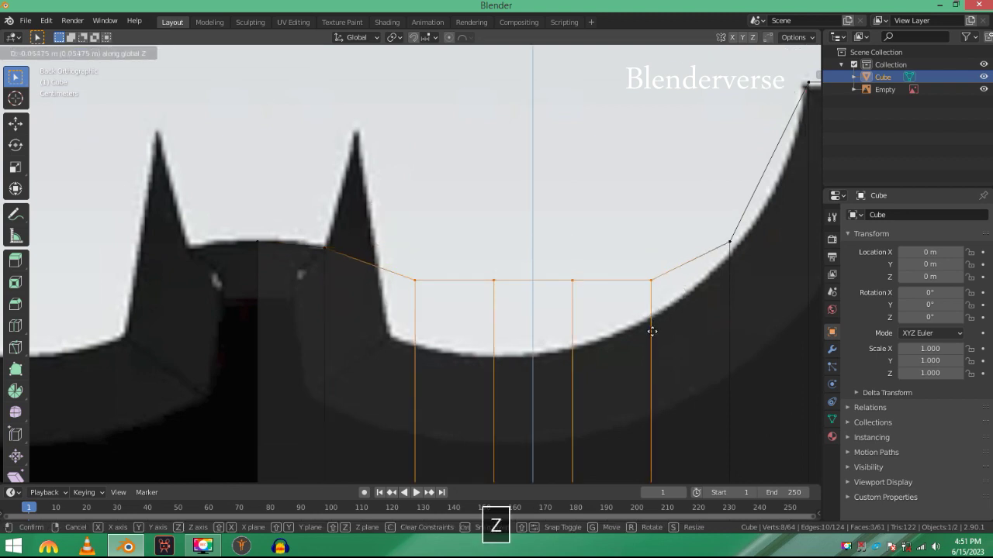
click(592, 401)
- Lower the remaining top vertices between the ear and the notch's lowest point individually along Z onto the reference curve
click(493, 317)
key(g)
key(z)
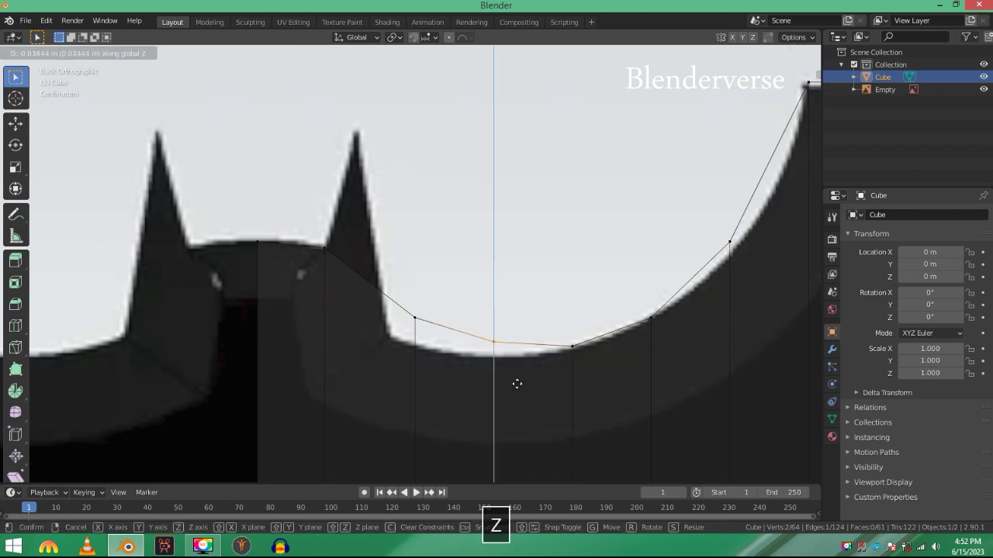
click(510, 392)
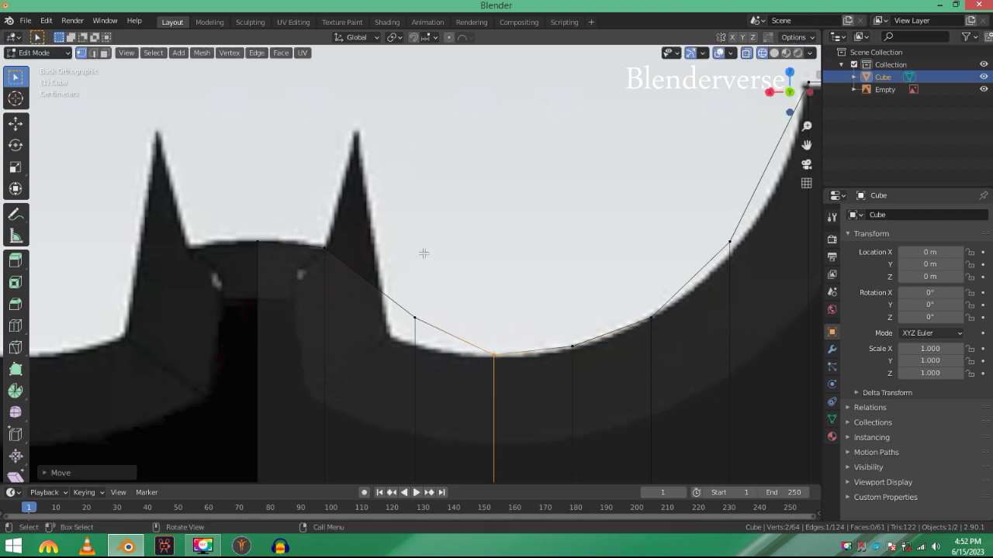
drag(457, 340, 457, 341)
key(g)
key(z)
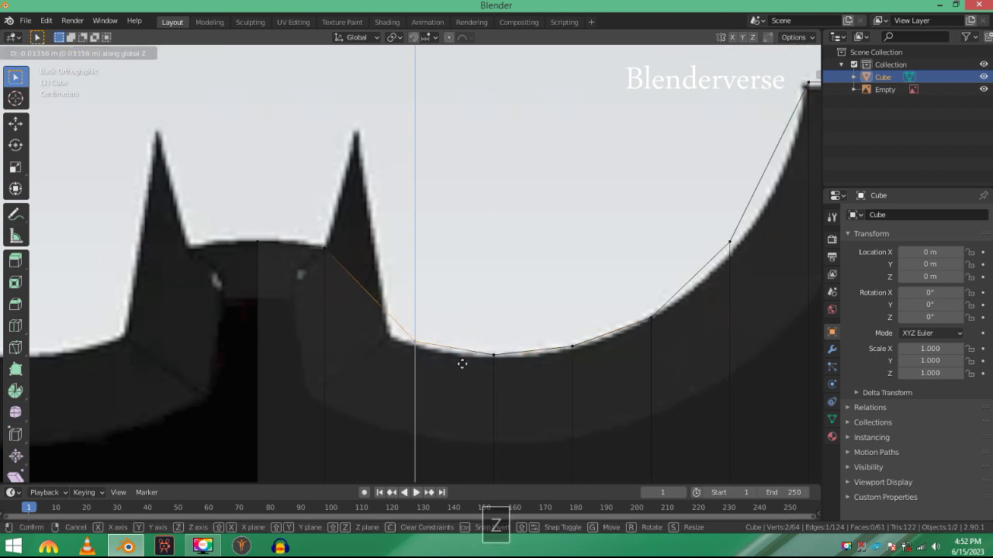
click(466, 366)
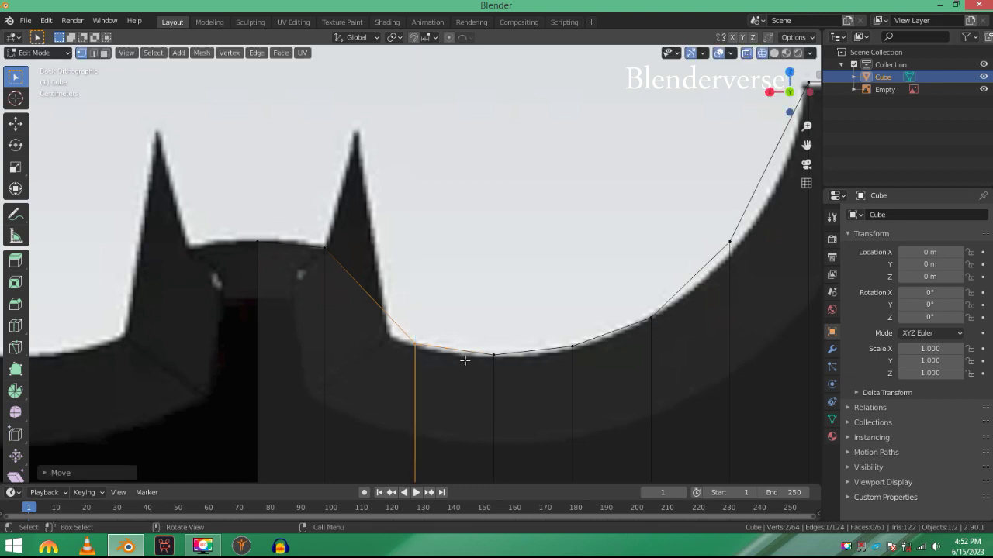
- Add centred vertical loop cuts in the two segments either side of the notch's lowest vertex
key(ctrl+r)
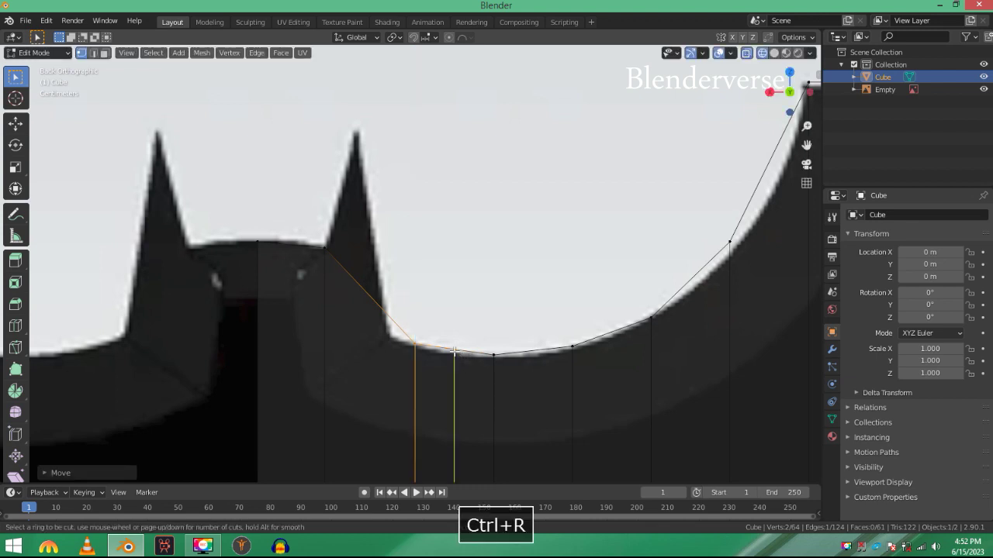
click(454, 351)
right_click(455, 352)
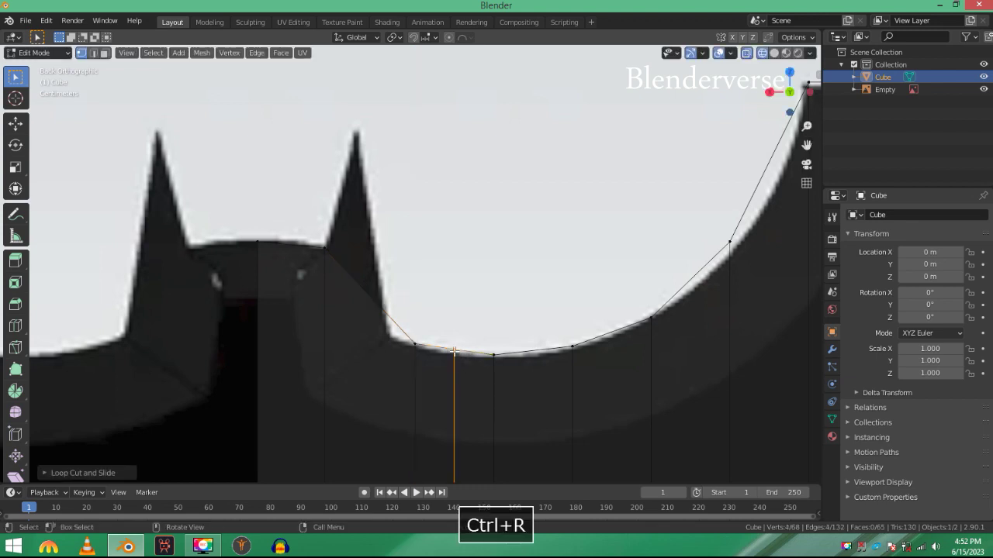
key(ctrl+r)
click(564, 347)
right_click(564, 346)
key(r)
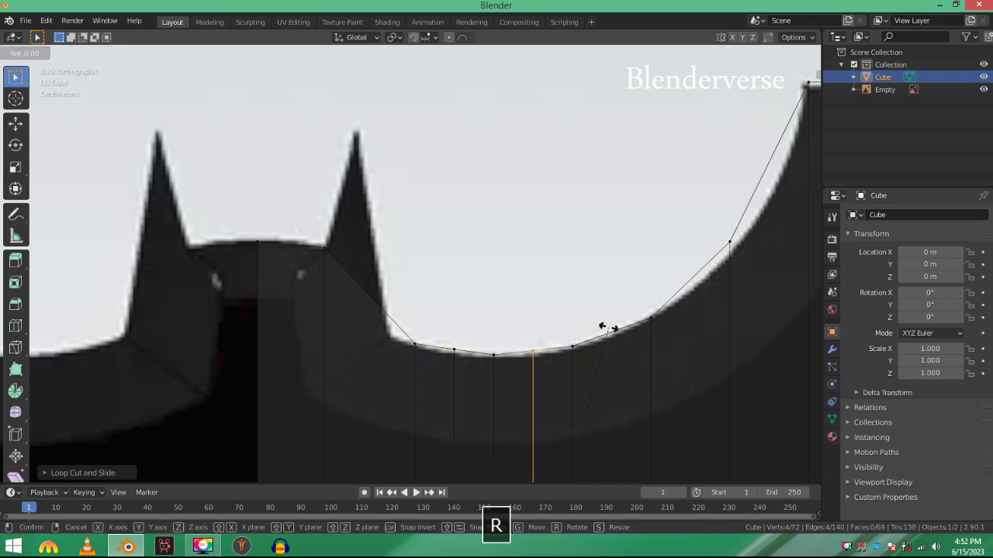
click(609, 327)
key(ctrl+z)
- Add centred vertical loop cuts in the next two segments up the notch curve toward the wing's inner corner
key(ctrl+r)
click(609, 328)
right_click(609, 328)
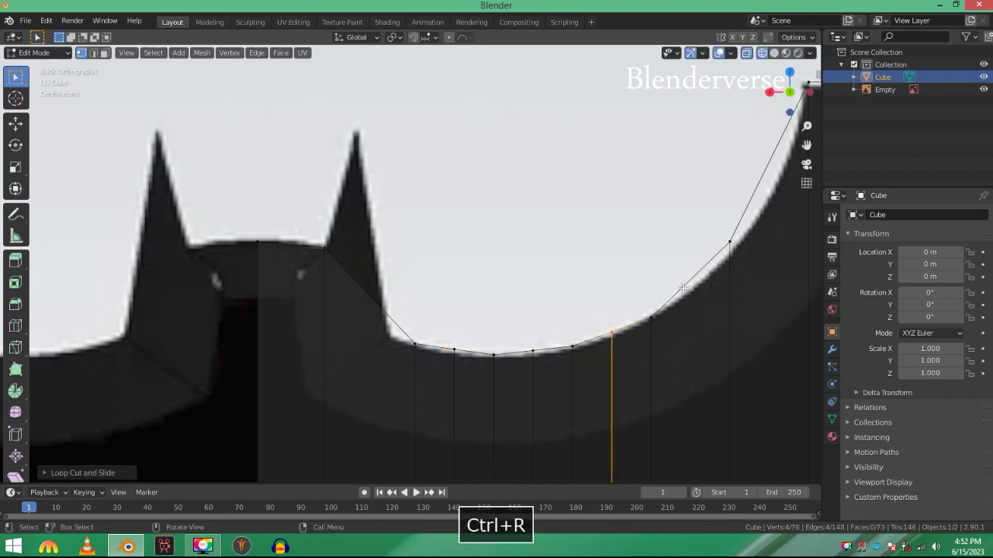
key(ctrl+r)
click(682, 276)
right_click(683, 275)
- Lower the top vertices of the two newest loop cuts along Z onto the notch curve, the one farther from the wing by about 0.006 m
key(g)
key(z)
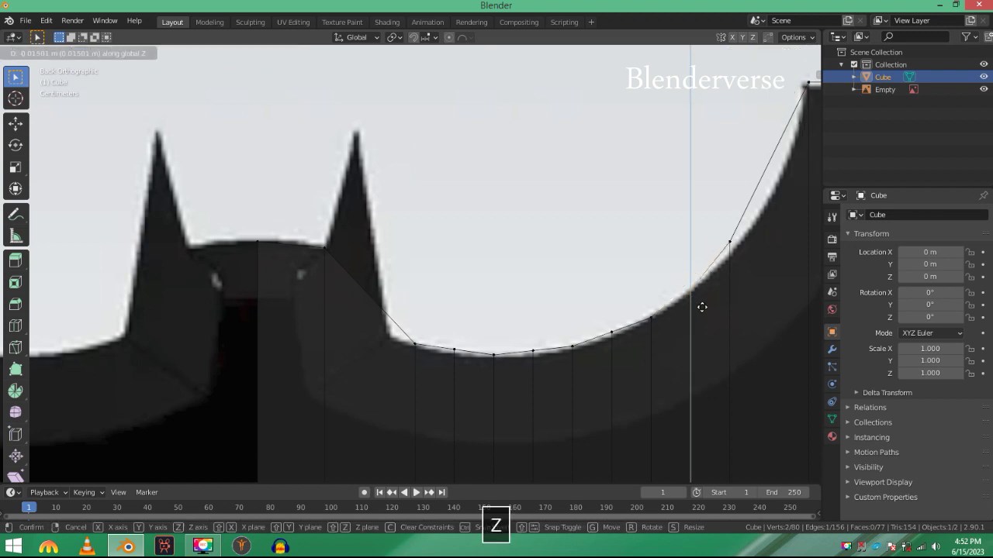
click(702, 308)
drag(619, 287, 659, 339)
drag(596, 300, 628, 348)
key(g)
key(z)
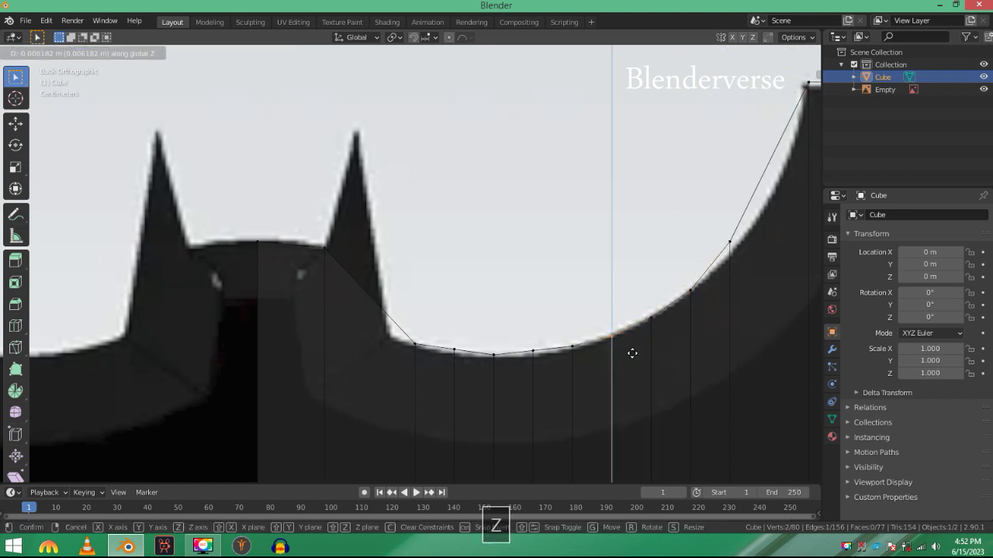
right_click(631, 352)
- Lower the next two top vertices toward the notch's lowest point along Z, by about 0.004 m and 0.009 m
alt+click(580, 350)
key(g)
key(z)
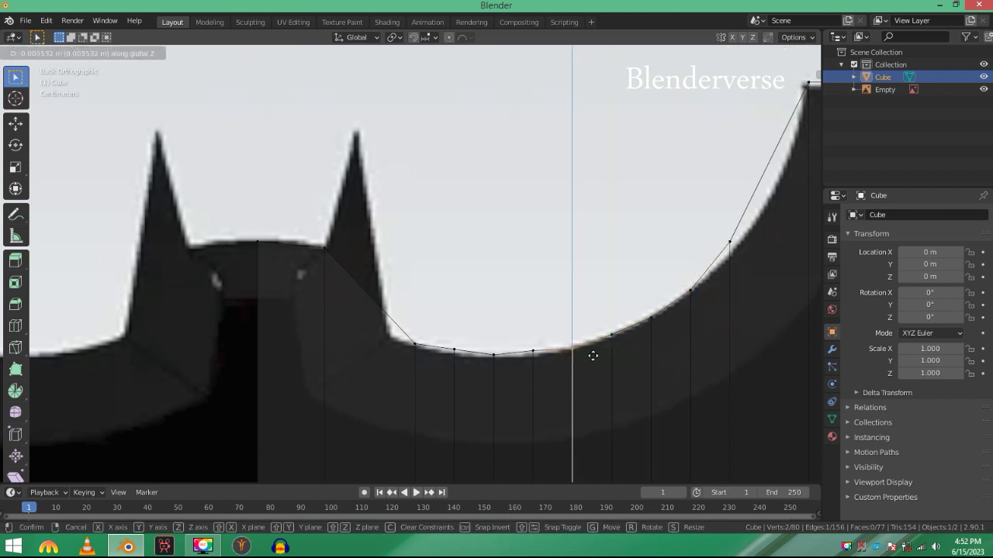
right_click(550, 366)
alt+click(538, 356)
key(g)
key(z)
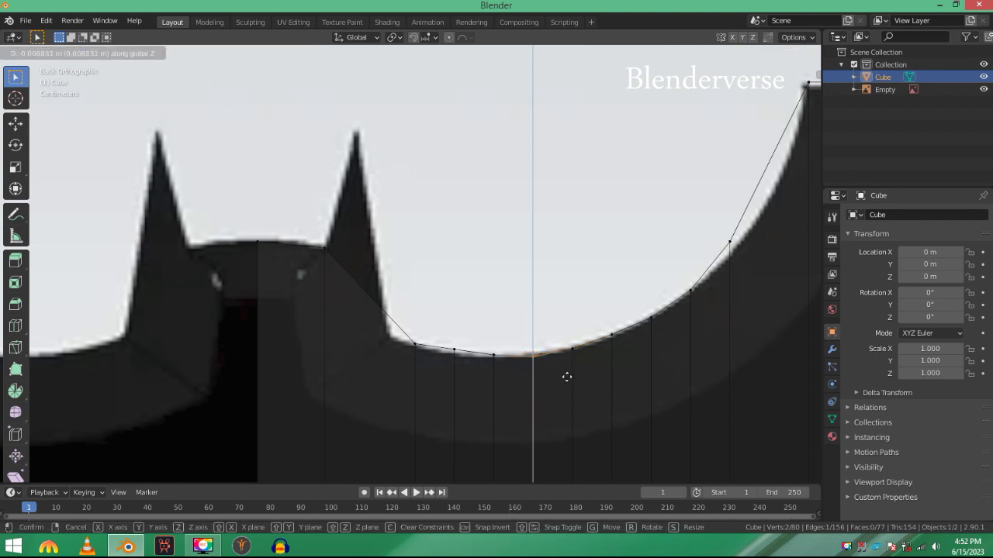
right_click(553, 361)
- Nudge the notch's lowest vertex and the two vertices between it and the ear down along Z onto the reference edge
alt+click(523, 368)
key(g)
key(z)
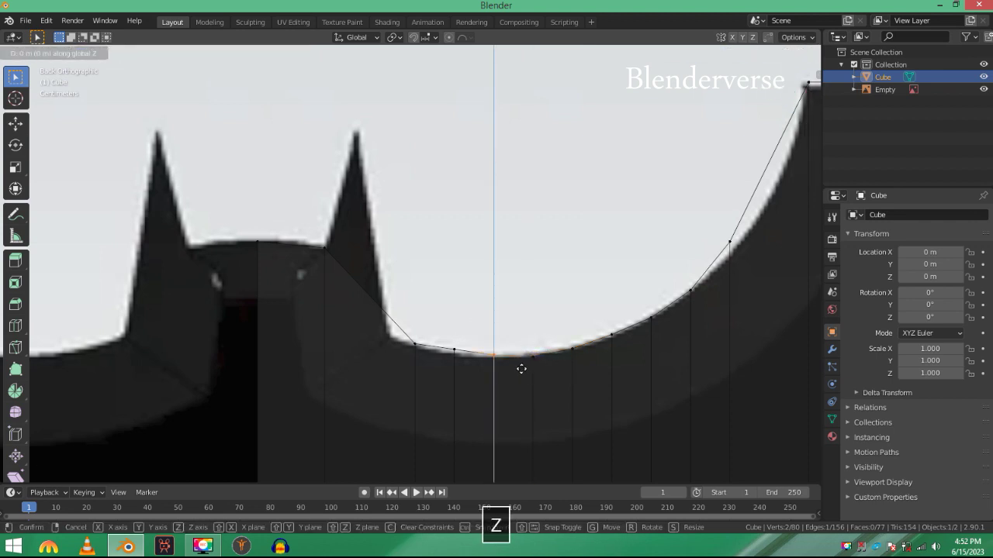
click(524, 367)
drag(476, 357, 476, 357)
key(g)
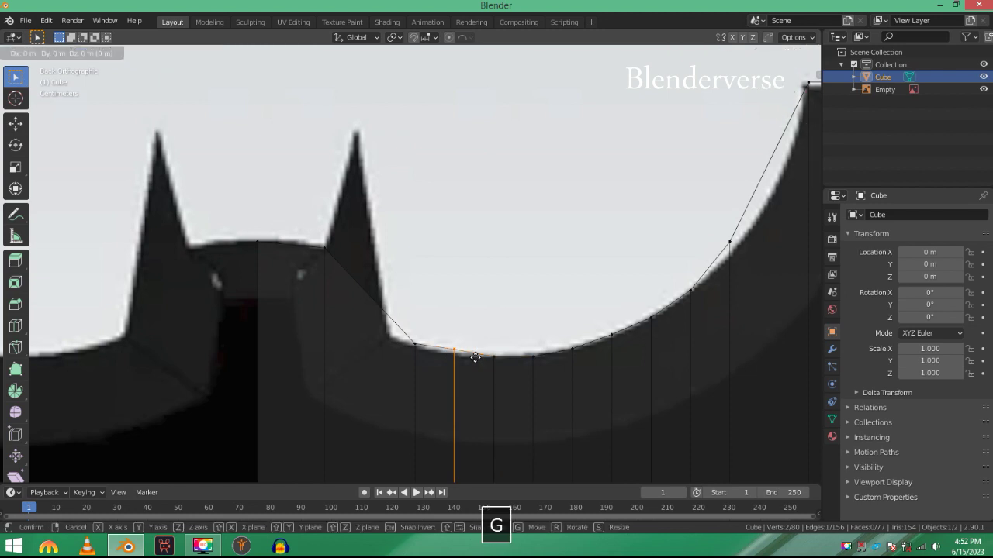
key(z)
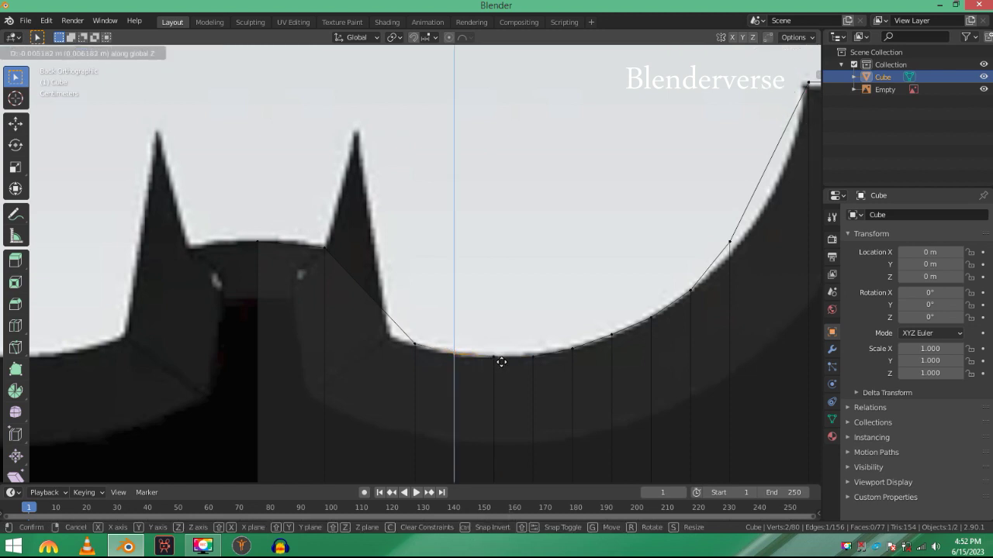
click(501, 362)
drag(388, 317, 426, 365)
key(g)
key(z)
click(413, 351)
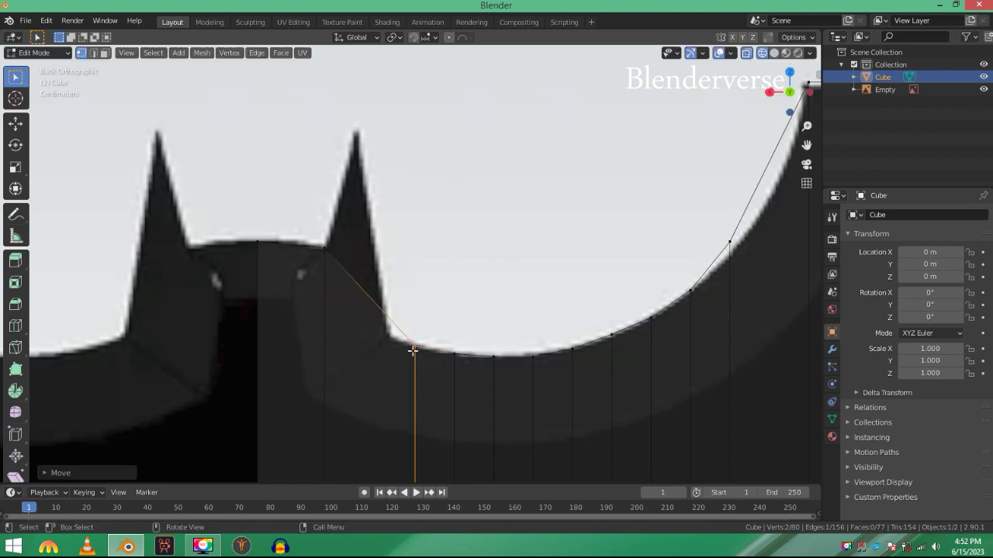
- Add a vertical loop cut slid to the ear's outer base and lower its top vertices about 0.028 m along Z to the notch
key(ctrl+r)
click(392, 345)
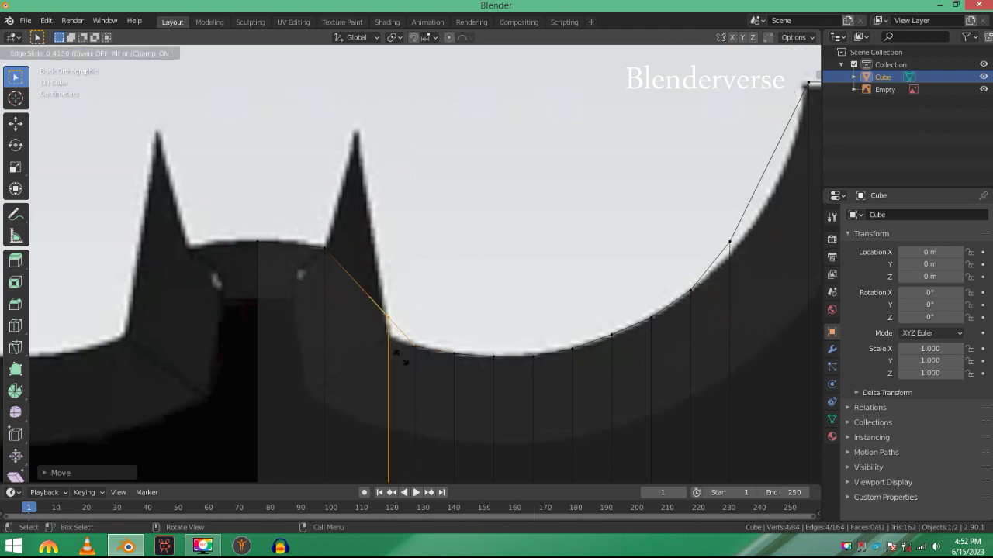
click(396, 366)
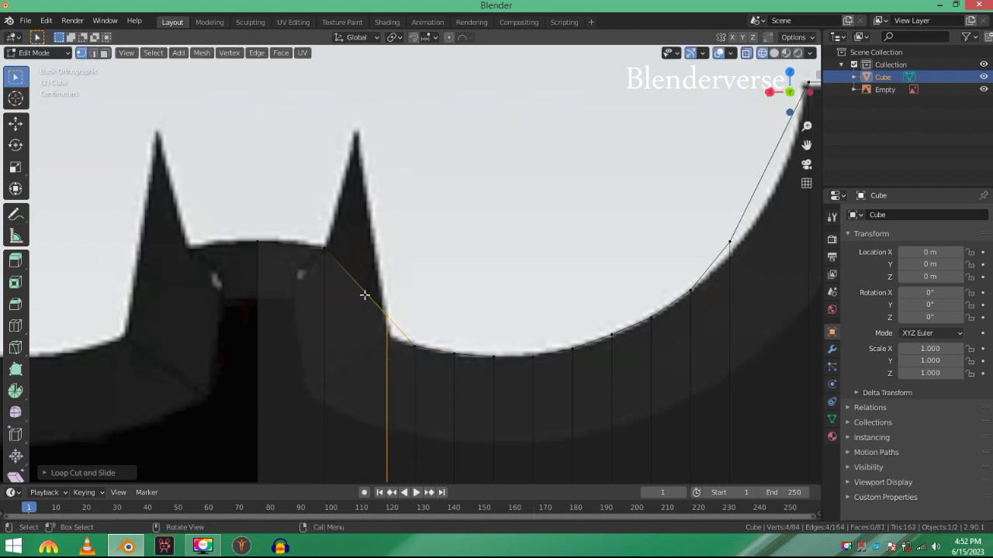
drag(364, 294, 395, 344)
key(g)
key(z)
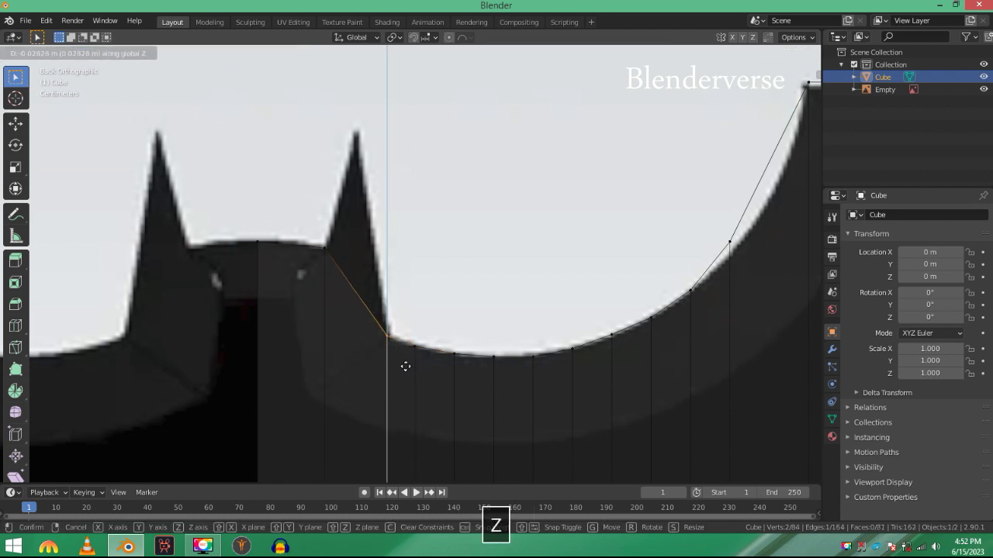
click(405, 366)
- Lower the top vertices just before the wing's inner corner about 0.012 m along Z onto the reference curve
scroll(459, 270, down, 3)
shift+middle_drag(716, 183, 456, 269)
scroll(459, 271, up, 2)
drag(456, 269, 411, 332)
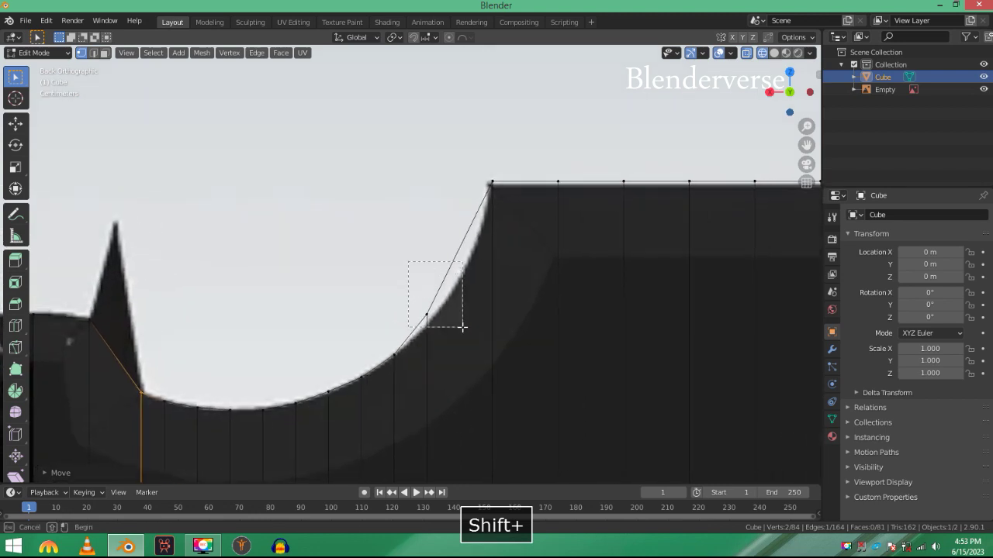
key(g)
key(z)
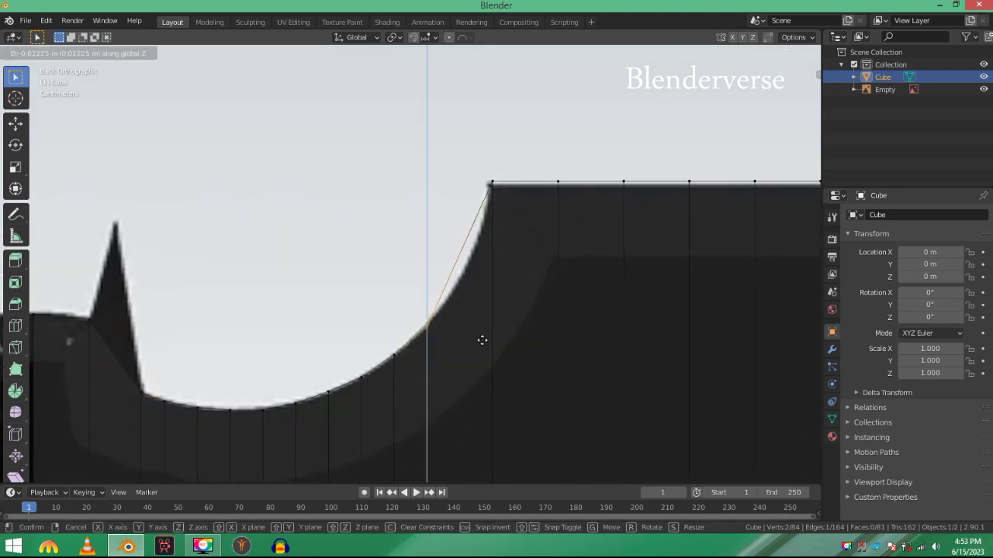
click(488, 338)
- Add a vertical loop cut just before the wing's inner corner and lower its top vertices along Z onto the reference curve
shift+middle_drag(491, 221, 392, 246)
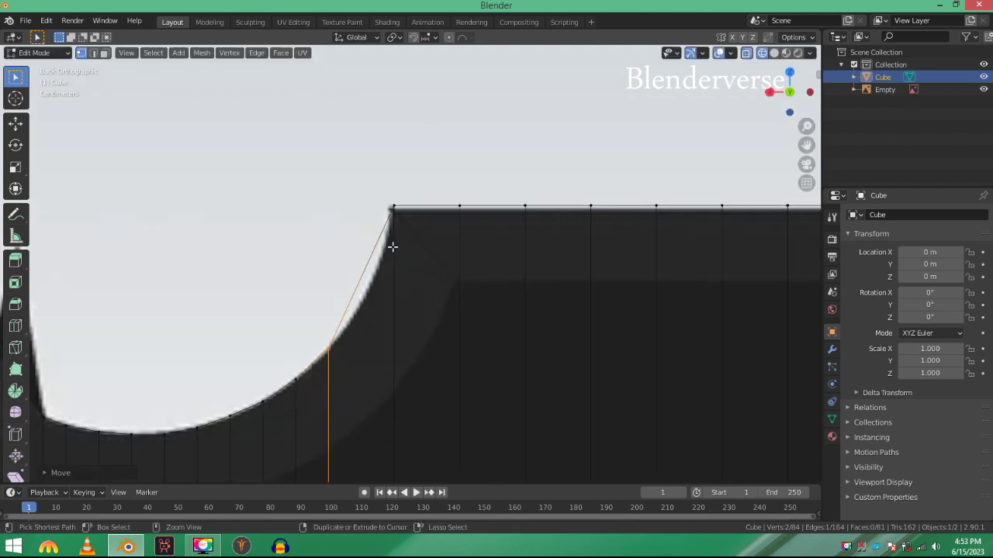
key(ctrl+r)
click(375, 249)
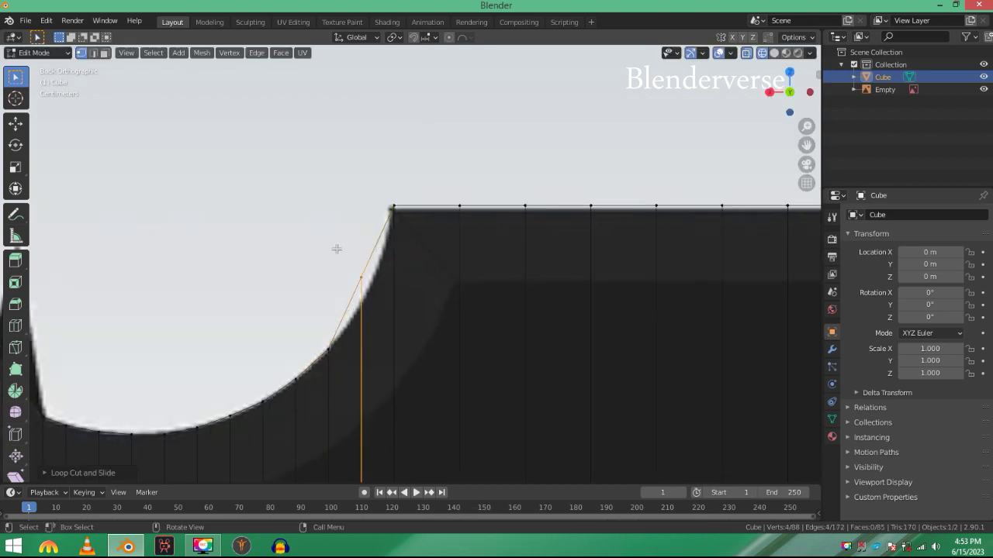
key(g)
key(z)
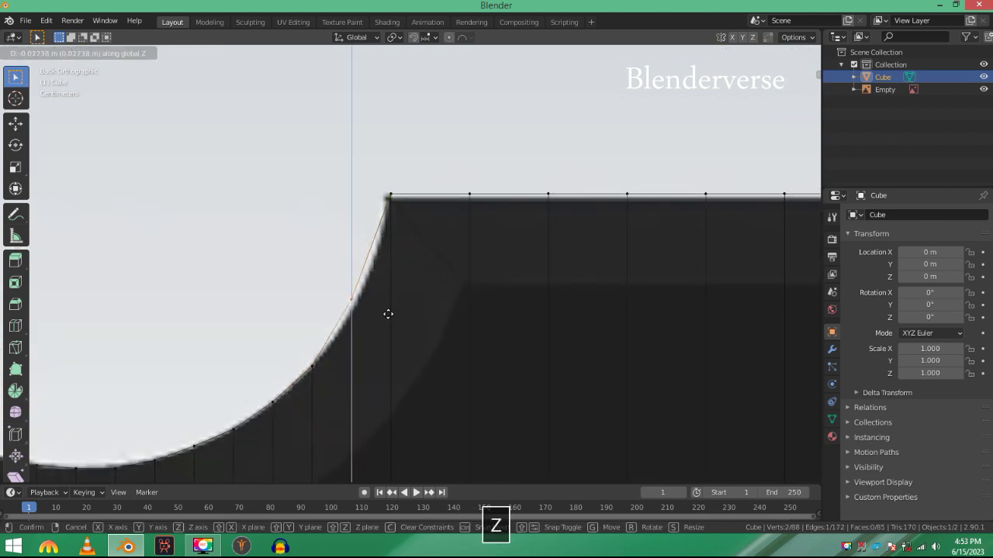
click(390, 323)
- Extrude the sloped face at the ear's base outward in the back view, with the mesh shown solid
scroll(390, 324, down, 2)
shift+middle_drag(155, 338, 397, 297)
key(z)
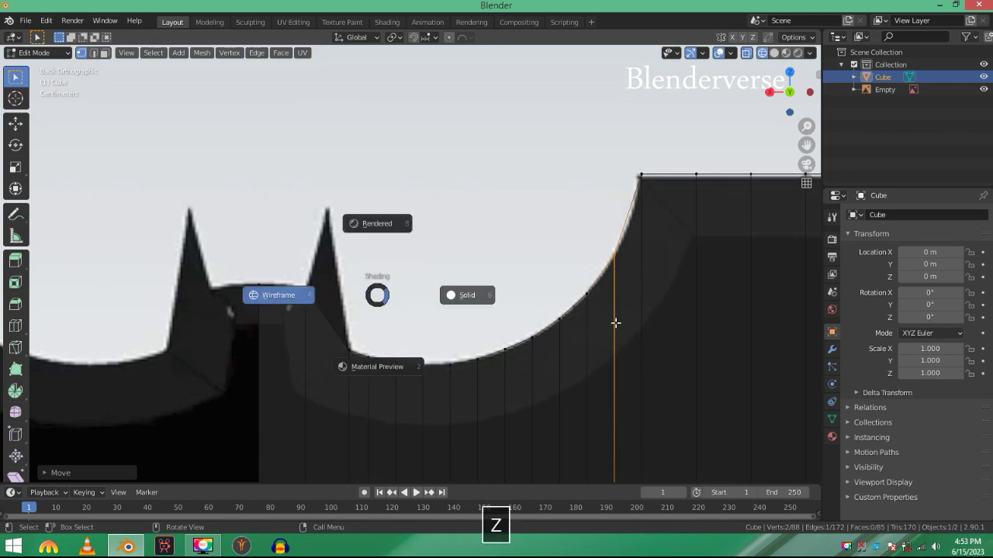
click(615, 323)
mouse_move(542, 286)
middle_down()
mouse_move(465, 328)
mouse_move(482, 314)
middle_up()
key(3)
click(318, 316)
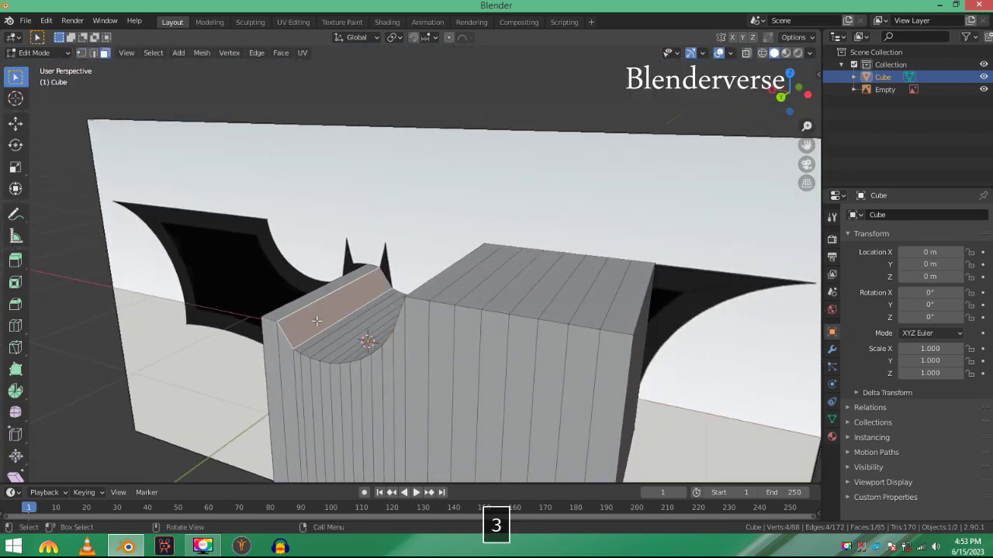
alt+middle_drag(317, 316, 442, 207)
scroll(435, 207, up, 1)
key(e)
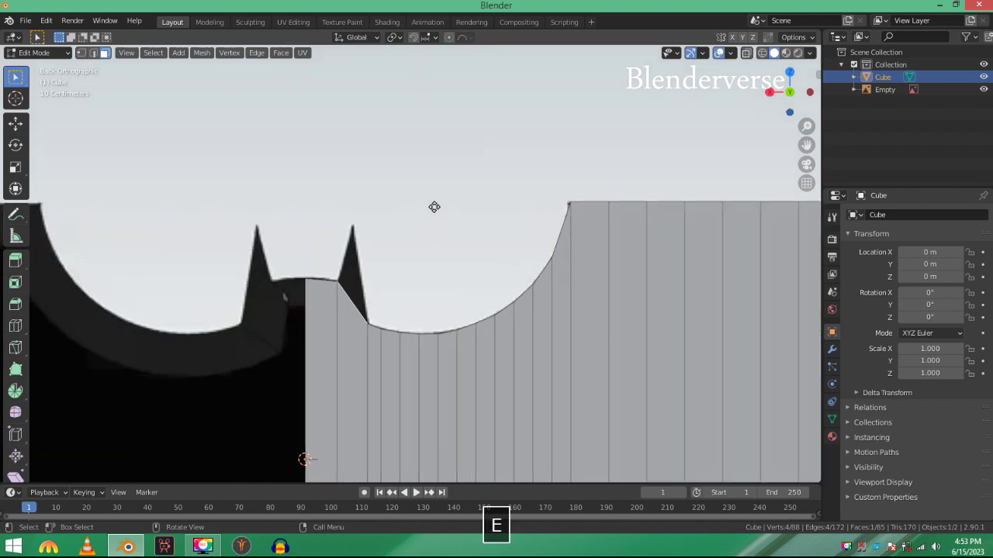
click(477, 153)
- Select the extruded face's vertices in wireframe and move them along X toward the reference ear
key(shift+z)
key(1)
drag(350, 195, 419, 269)
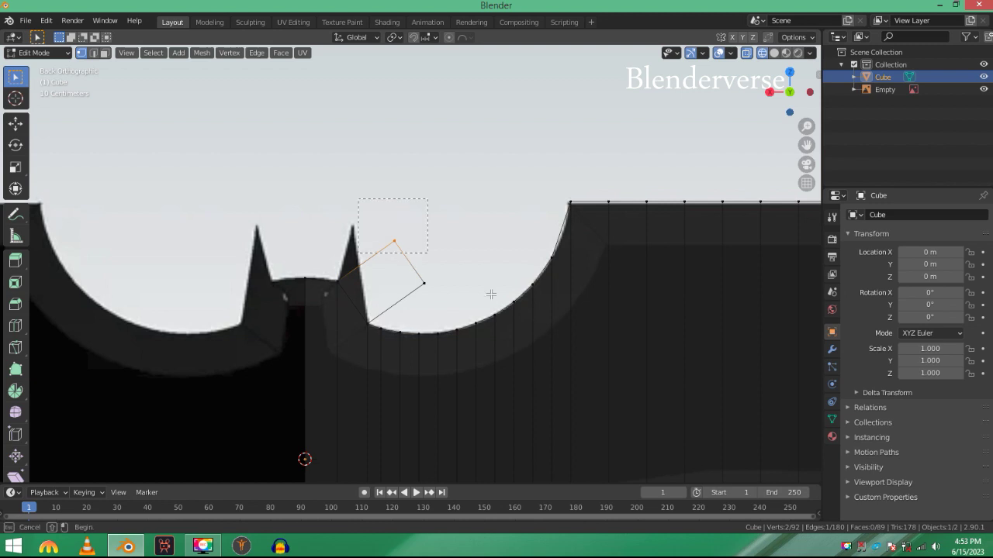
drag(480, 292, 470, 288)
key(g)
key(x)
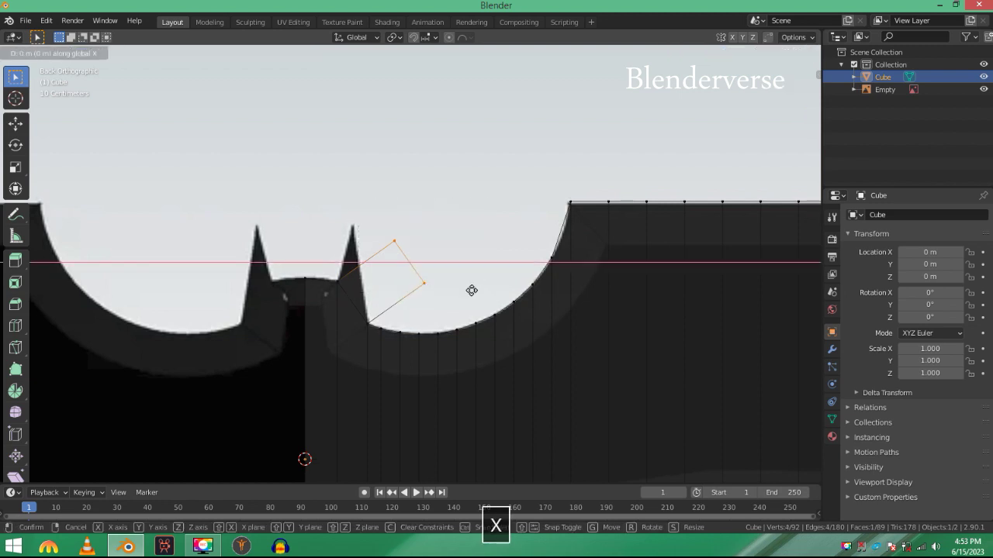
click(425, 258)
- Raise the extruded vertices along Z and shift them along X so the inner corner sits on the ear's tip
scroll(411, 258, up, 2)
key(g)
key(z)
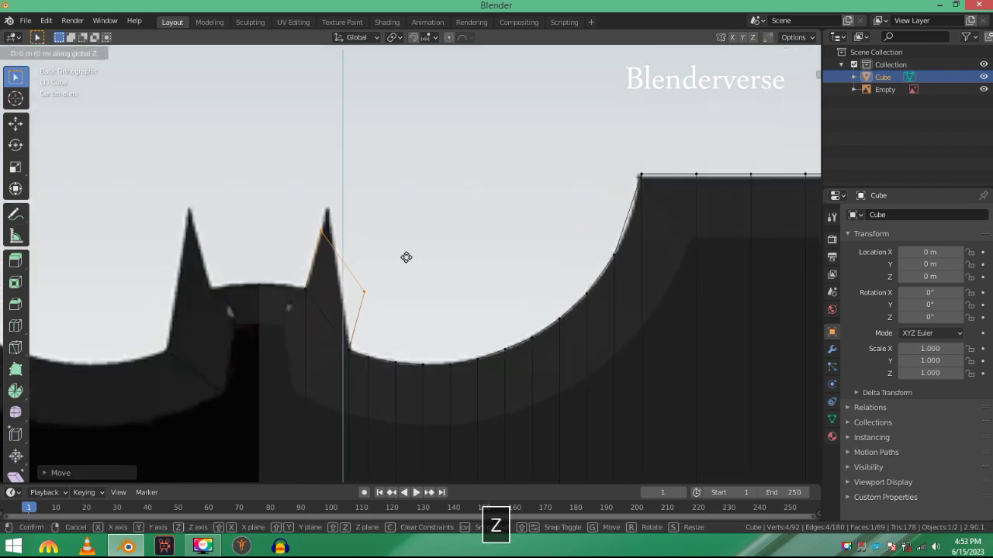
key(x)
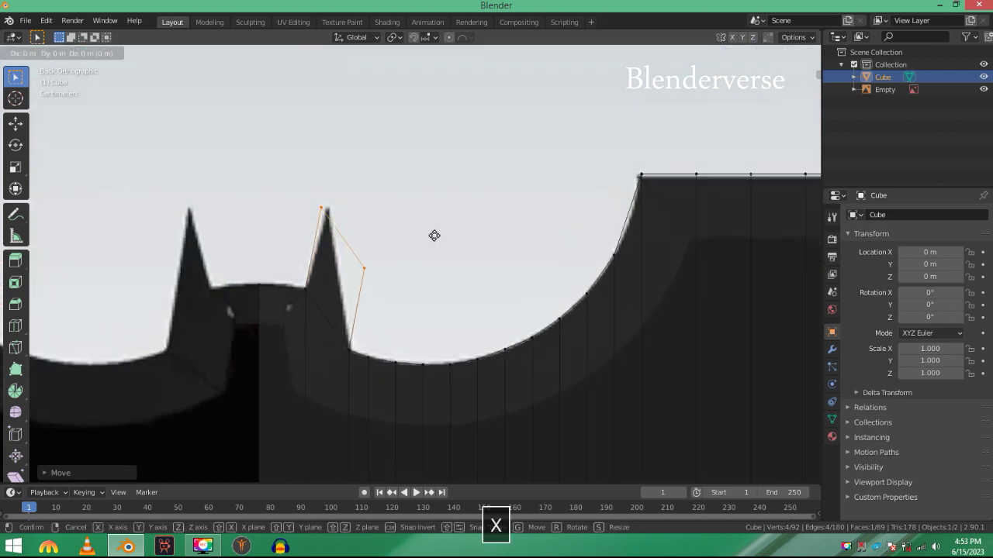
click(439, 236)
- Move the ear's outer vertices about 0.087 m along X, raise them along Z, and shift them another 0.010 m along X onto the edge
key(g)
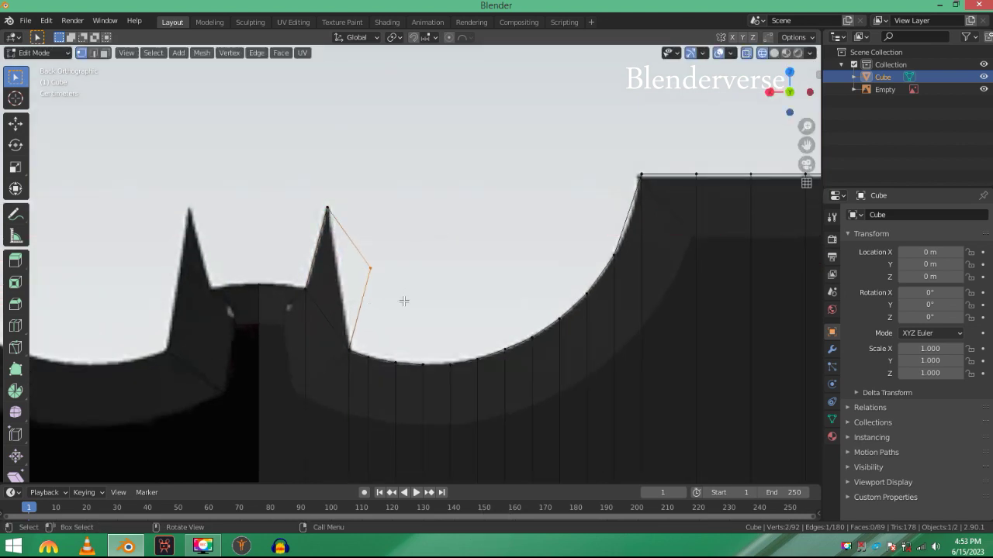
key(x)
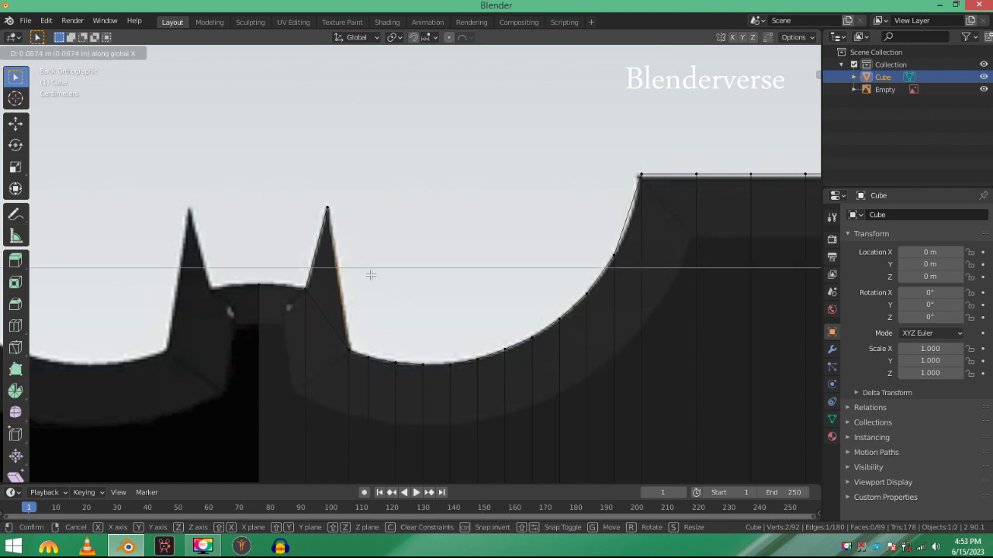
click(371, 274)
key(g)
key(z)
key(x)
click(375, 248)
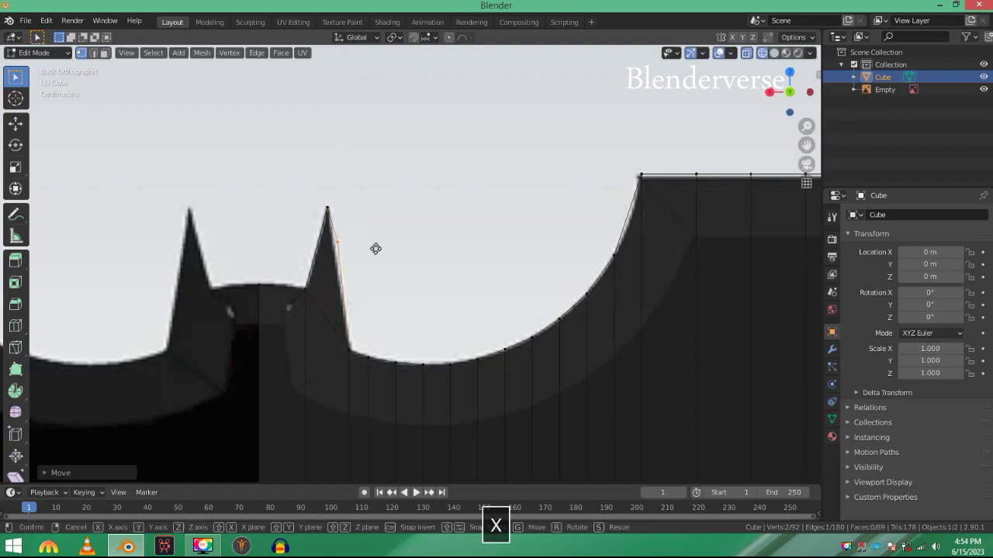
key(x)
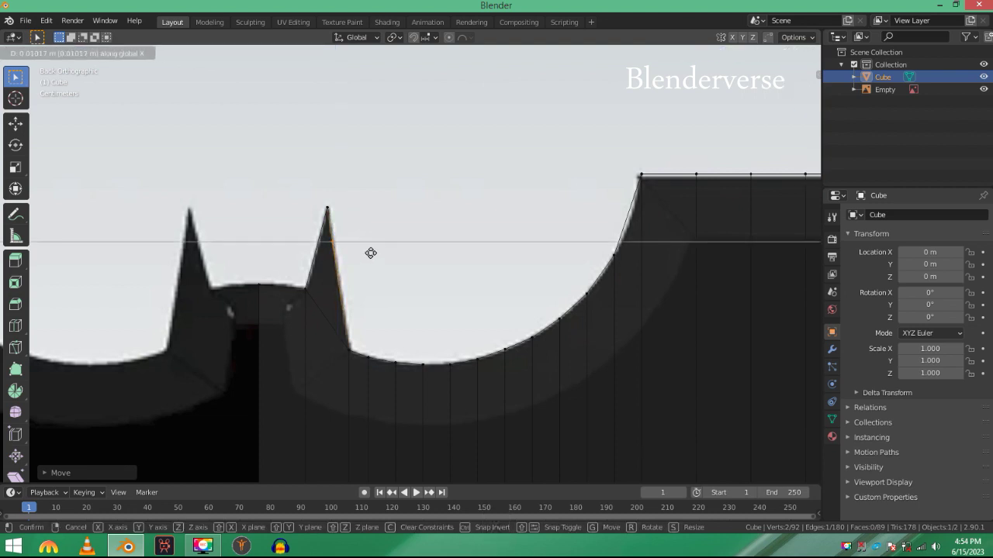
click(370, 252)
- Check the solid shape and add a horizontal loop cut slid down to where the reference's outer wing curve leaves the block
key(Tab)
key(alt+z)
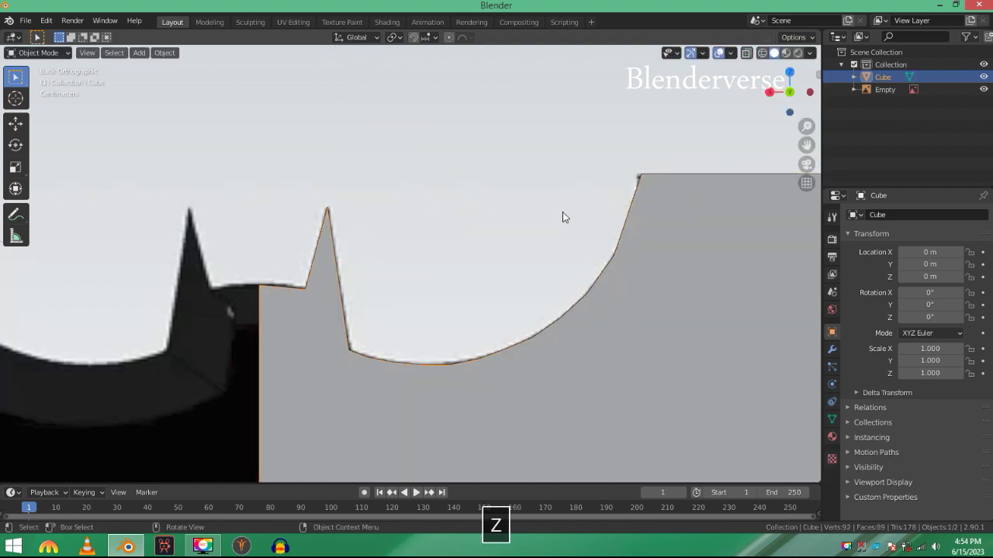
scroll(555, 214, down, 6)
middle_drag(455, 217, 681, 423)
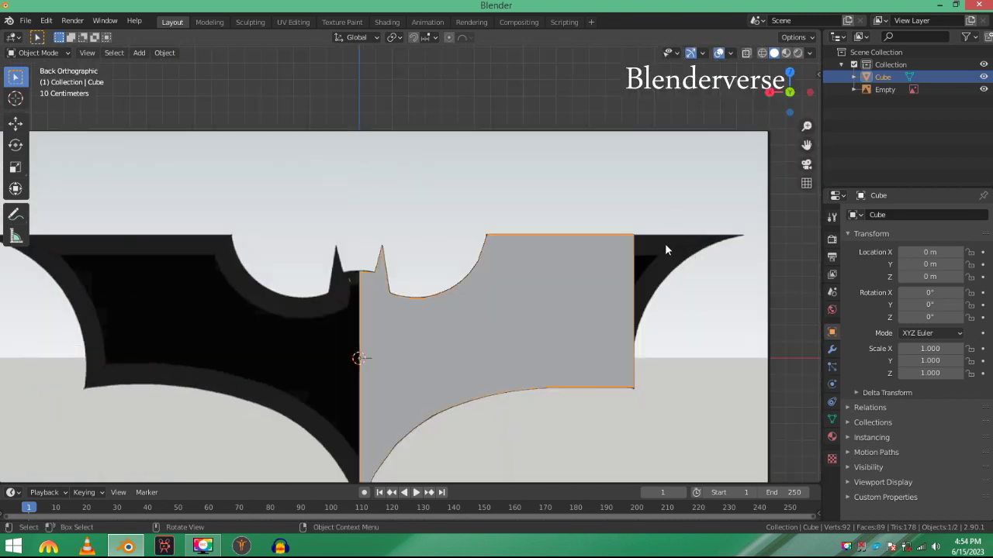
key(Tab)
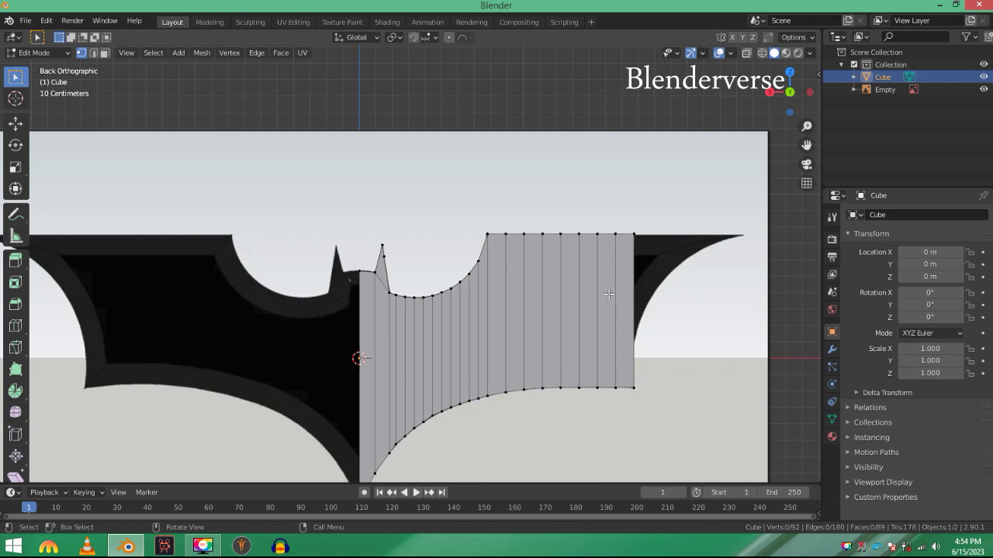
key(r)
key(ctrl+r)
click(600, 305)
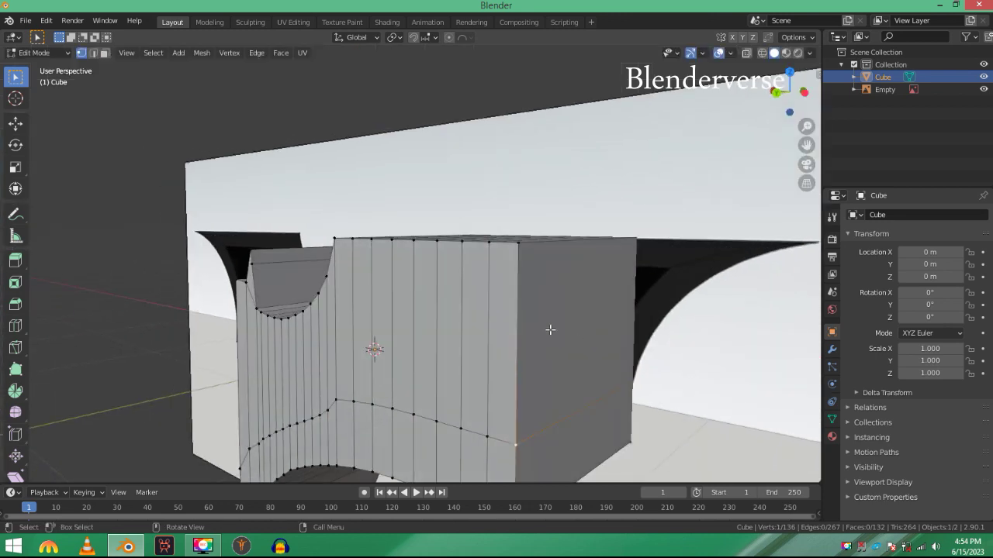
- Extrude the upper face of the block's outer side to the wing tip in the reference
key(3)
click(585, 281)
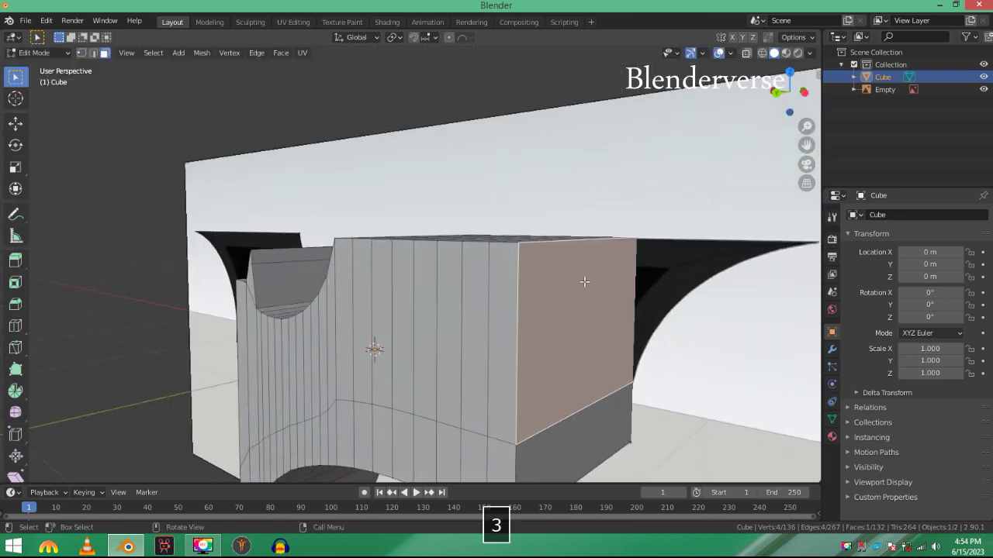
key(shift+KP_7)
key(e)
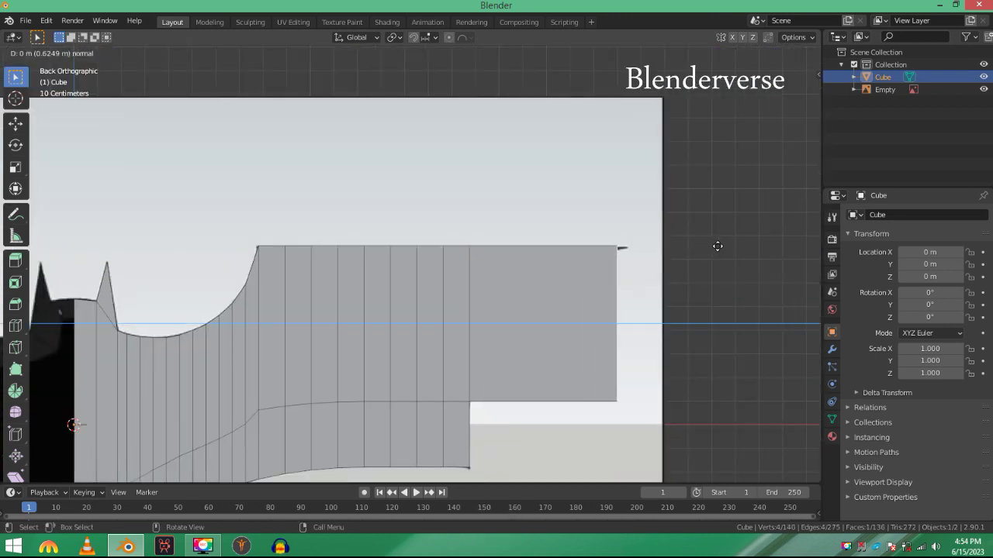
click(637, 262)
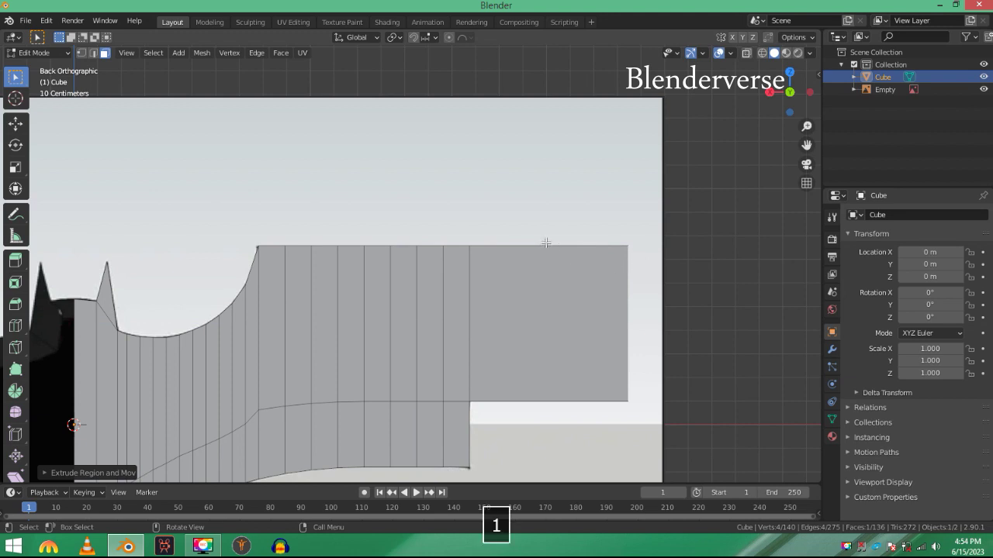
- Add eight evenly spaced vertical loop cuts to the extruded wing section in wireframe
key(1)
key(z)
click(346, 241)
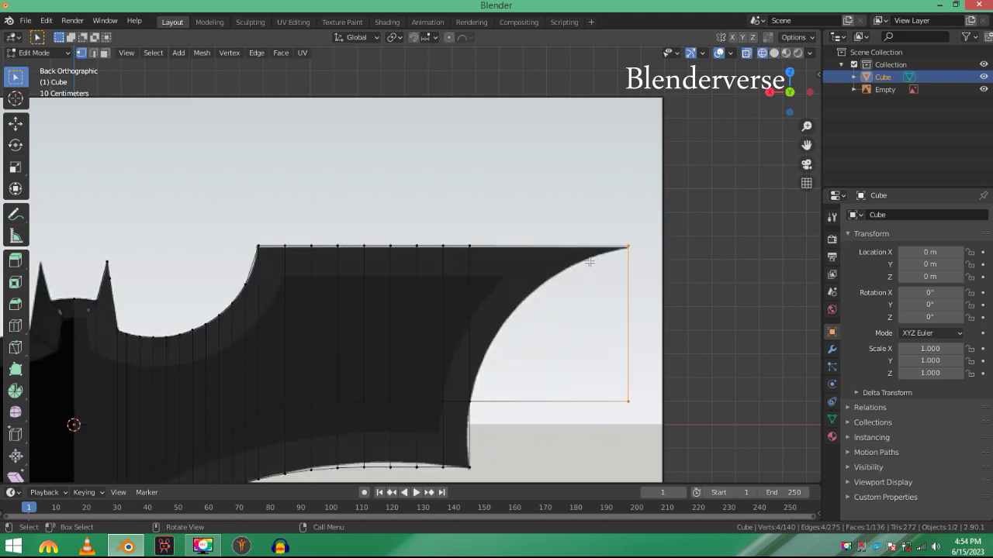
key(ctrl+z)
key(ctrl+r)
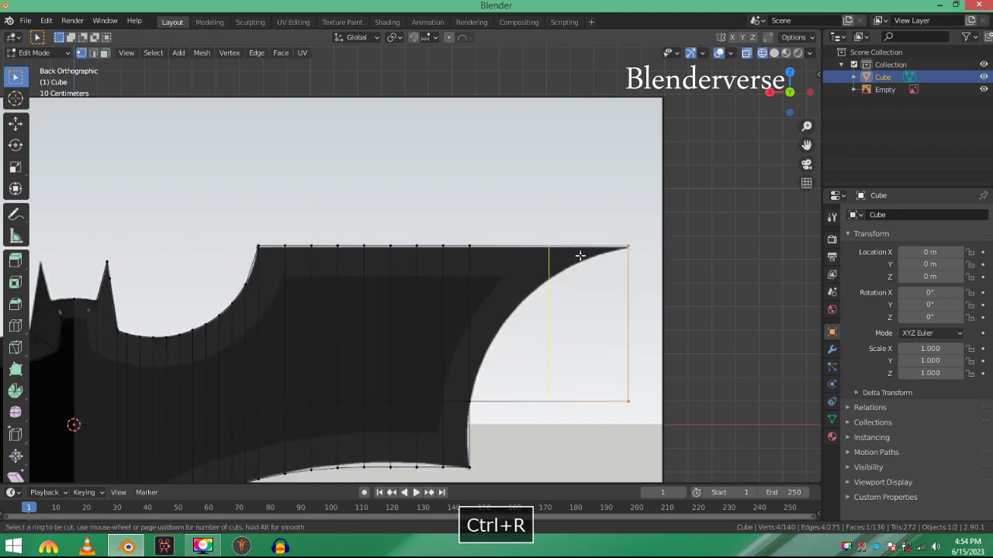
scroll(580, 255, up, 4)
click(580, 255)
right_click(579, 255)
scroll(488, 210, up, 1)
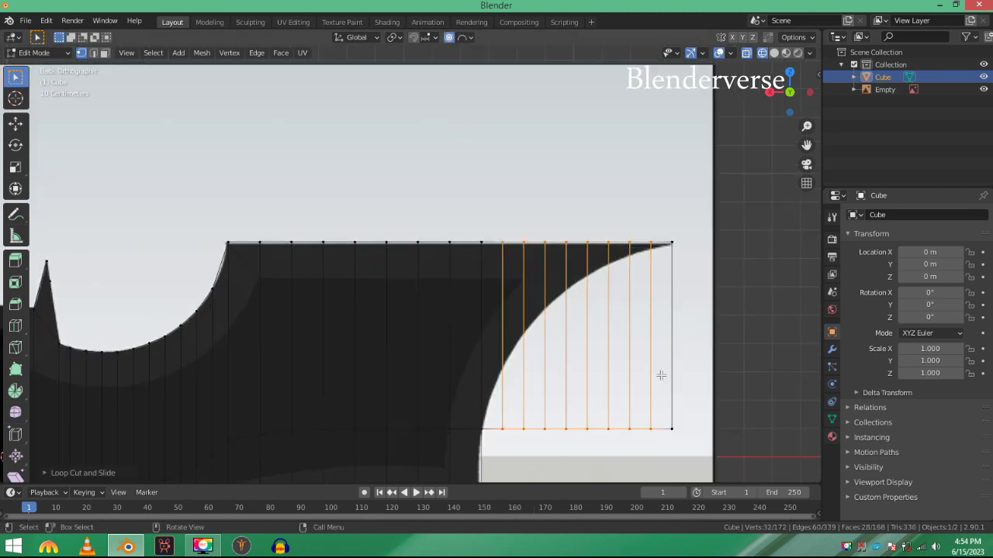
- Raise the four outermost lower vertex columns about 0.5 m along Z with spherical proportional editing at size 0.42
drag(624, 402, 674, 434)
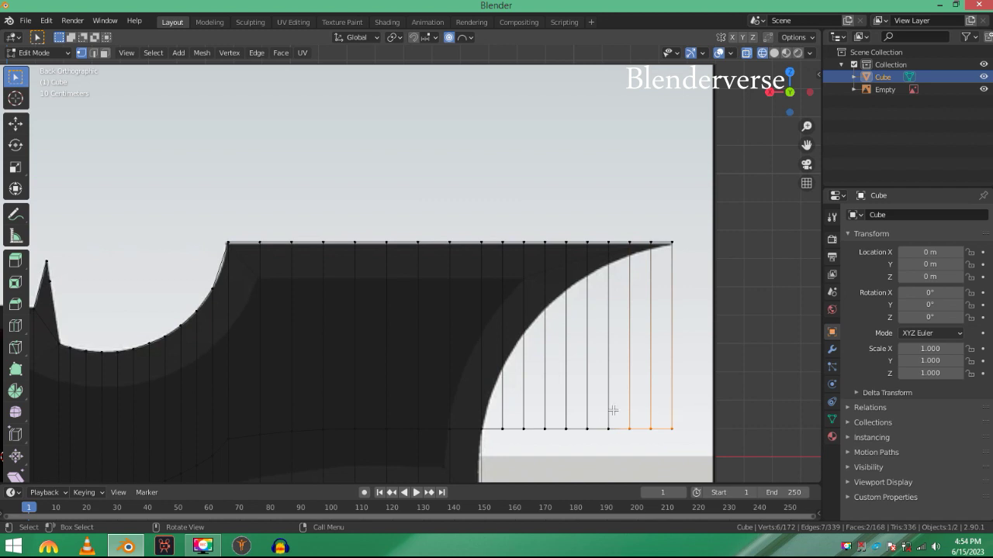
drag(722, 456, 722, 456)
key(g)
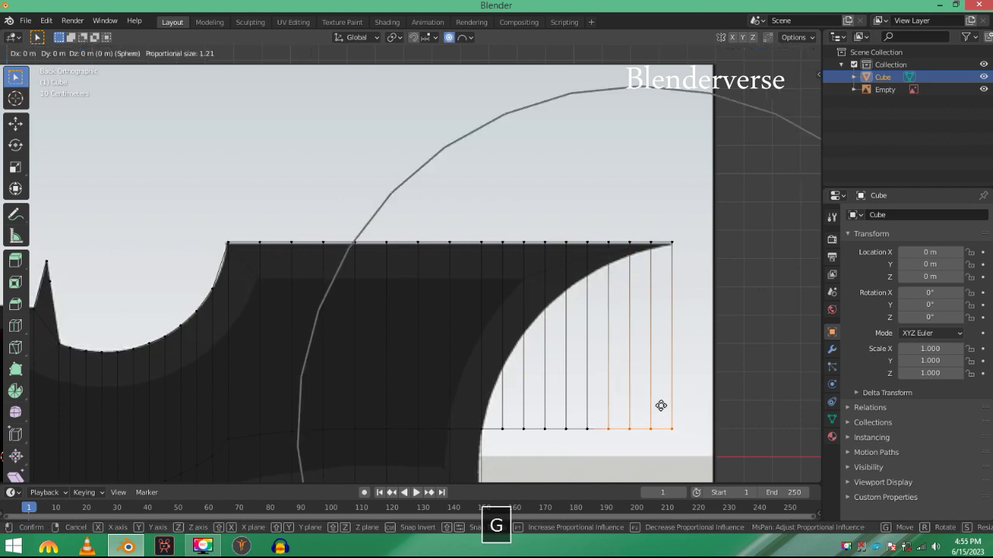
key(z)
scroll(661, 406, down, 2)
scroll(660, 406, up, 5)
scroll(660, 352, up, 4)
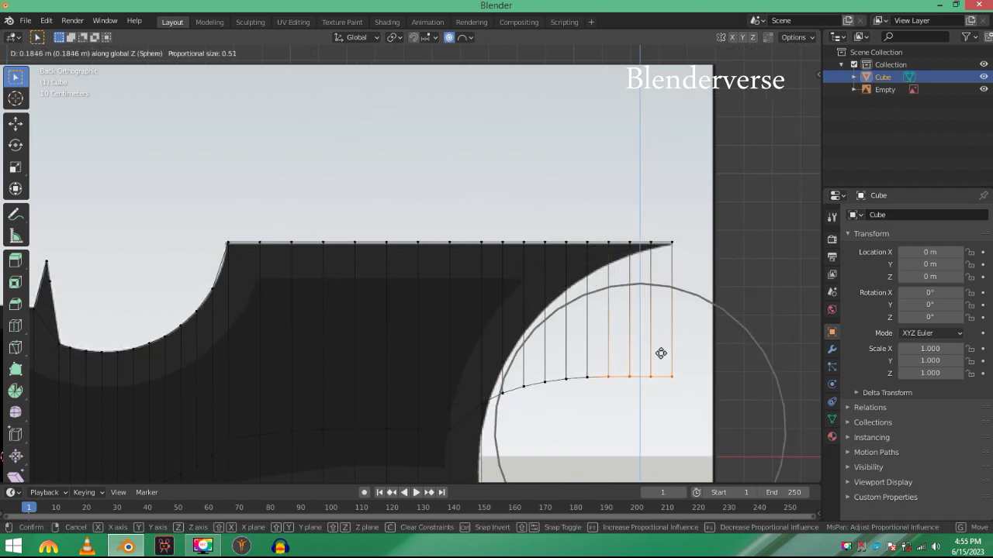
scroll(665, 329, up, 1)
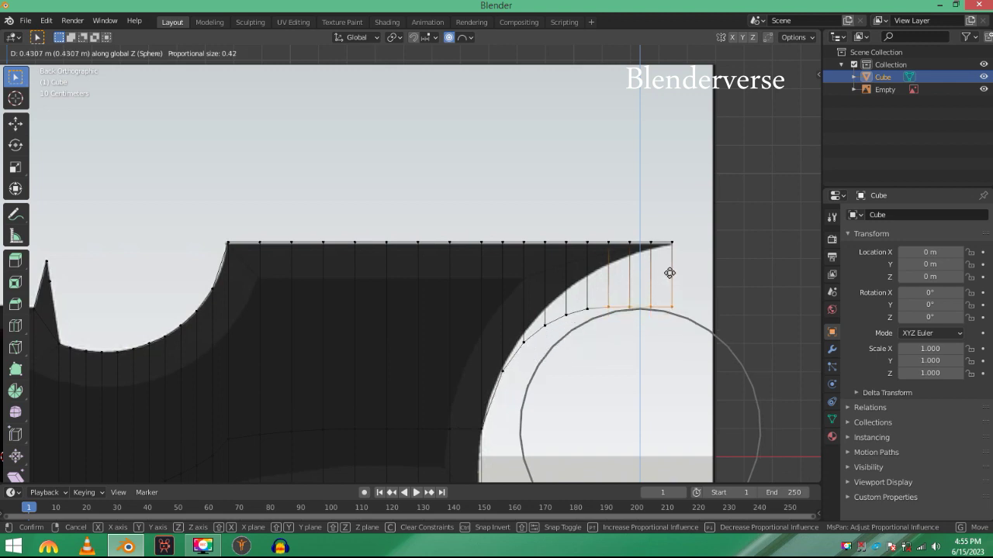
scroll(669, 270, up, 1)
scroll(668, 268, down, 1)
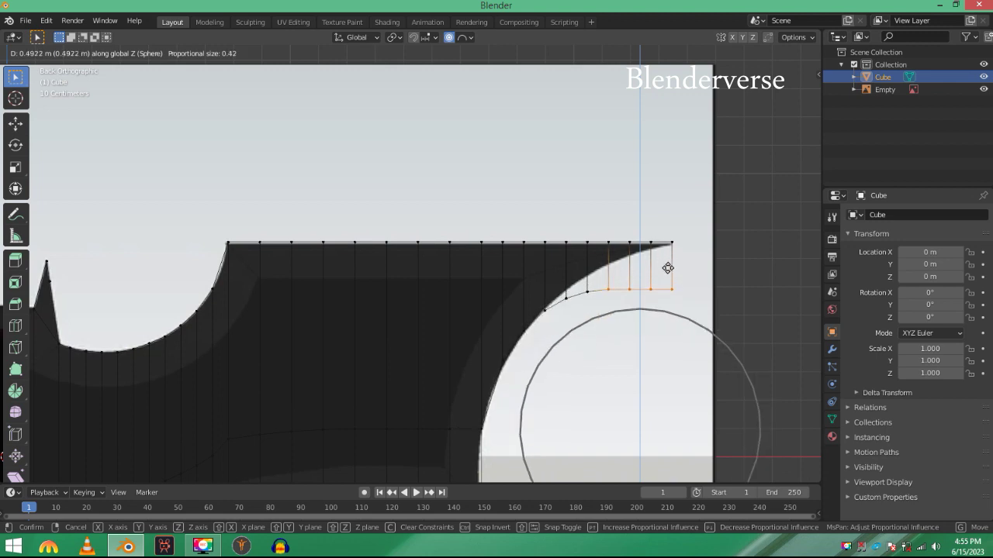
click(669, 262)
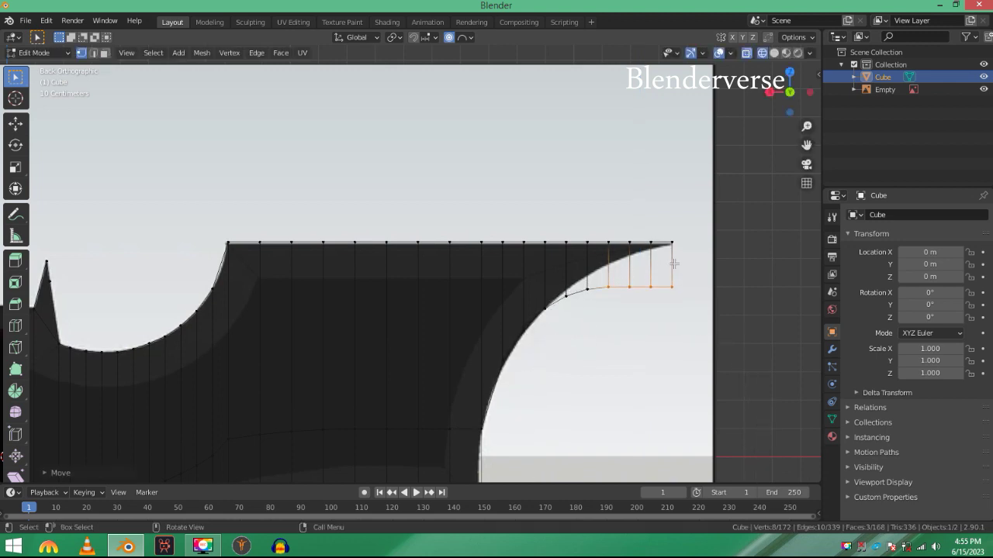
- Raise the lower vertices sagging midway along the outer wing curve about 0.02 m along Z and fine-tune them onto the reference edge
scroll(587, 235, up, 4)
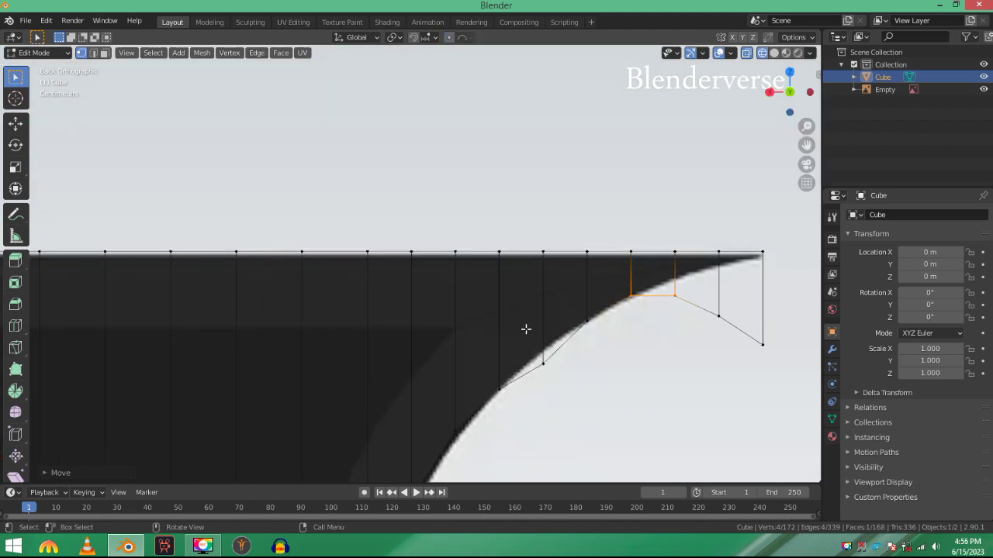
click(547, 366)
key(g)
key(z)
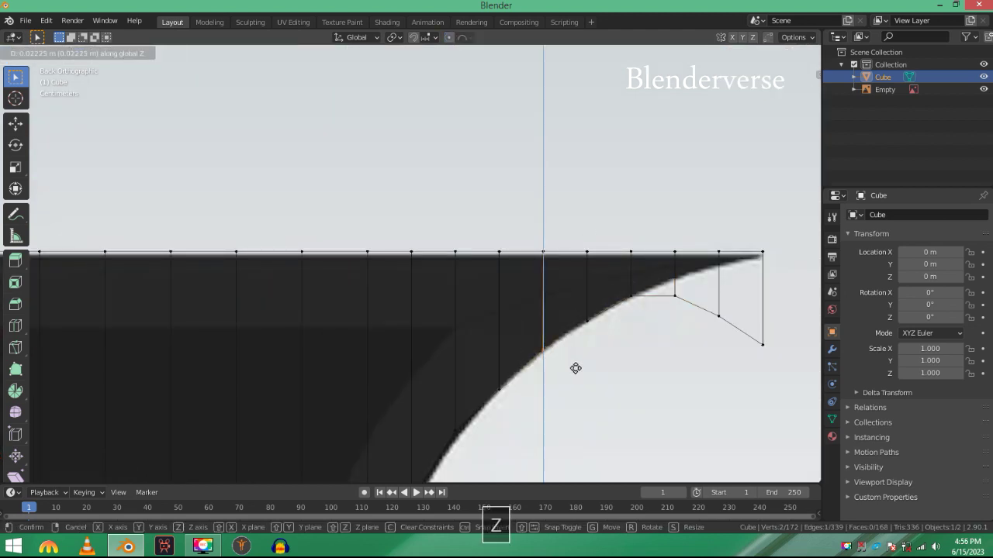
click(597, 366)
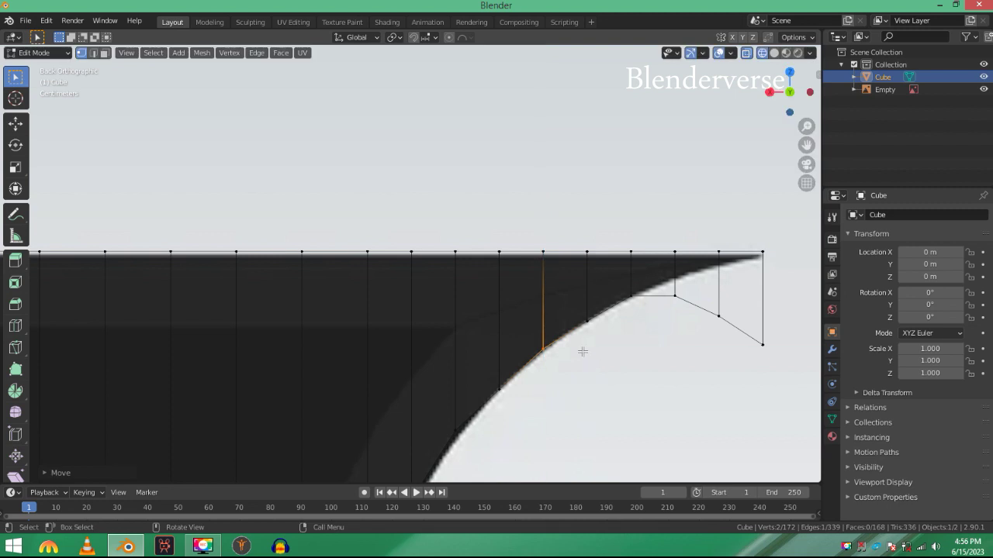
key(g)
key(z)
click(576, 349)
key(g)
key(z)
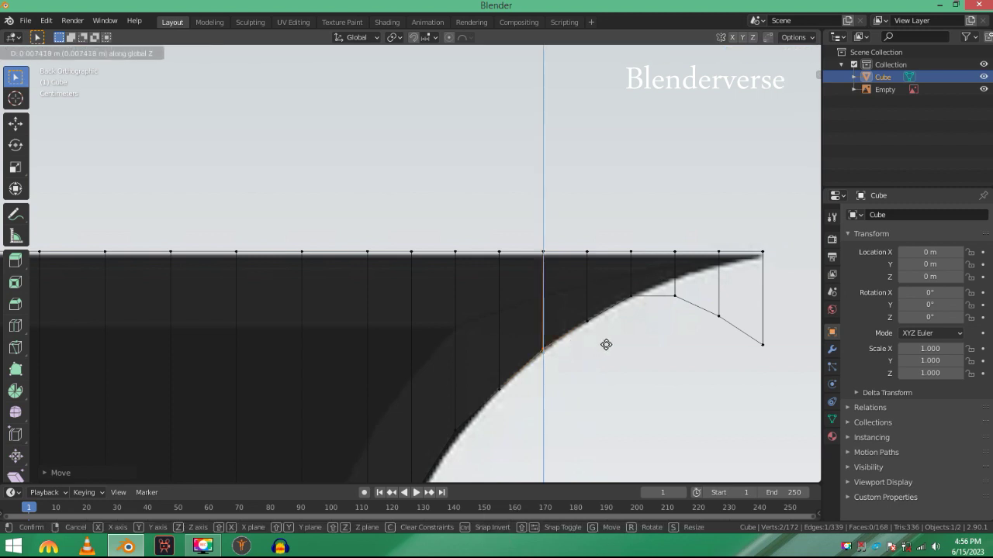
click(612, 347)
drag(622, 275, 641, 288)
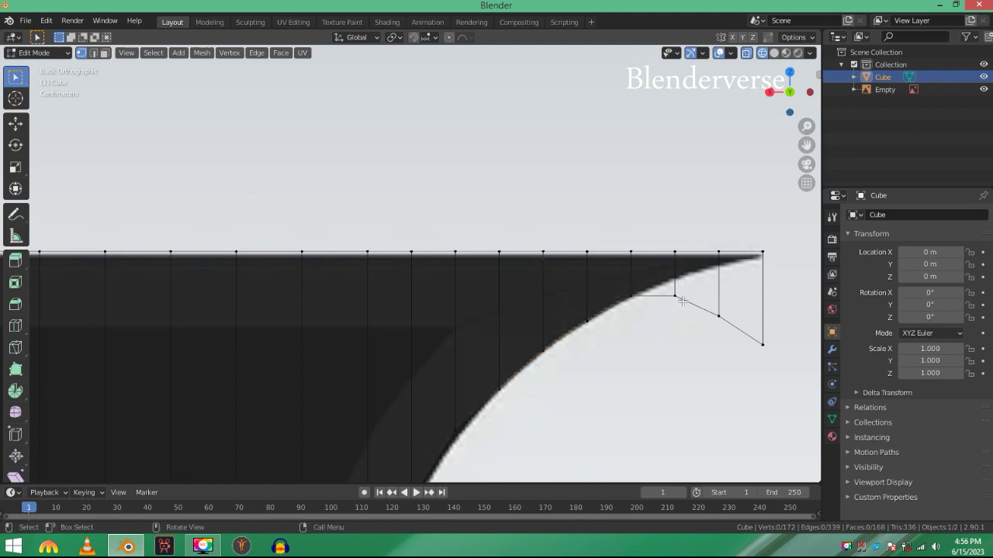
- Raise the outermost lower vertices at the wing tip along Z so they sit on the reference's curved edge
key(g)
key(z)
key(z)
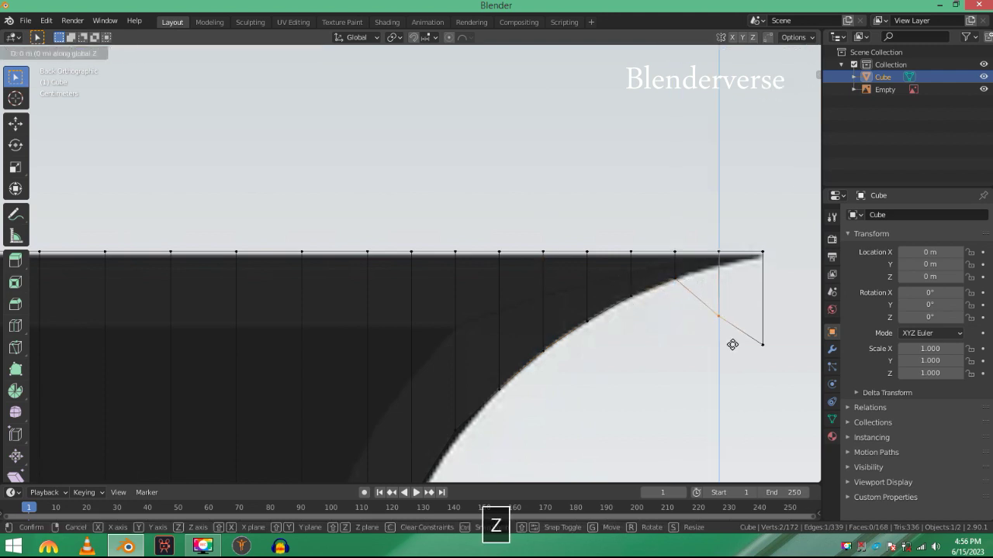
click(751, 297)
key(g)
key(z)
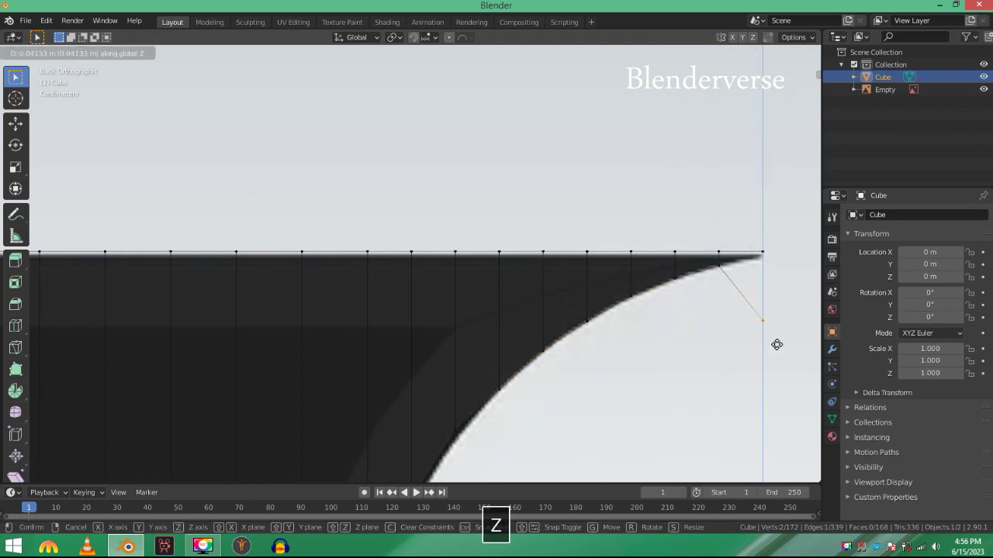
click(768, 292)
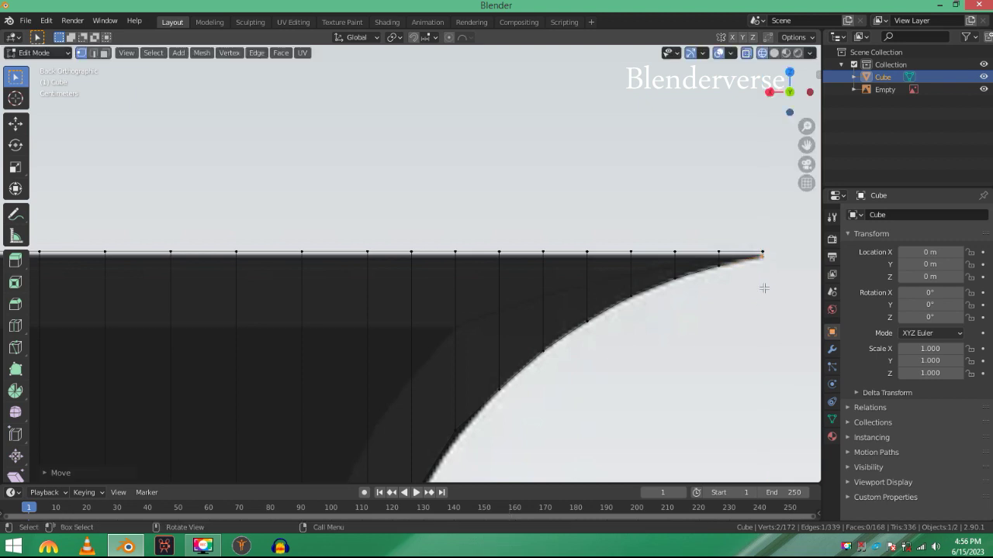
- Check the half model in solid shading, then edge-slide the innermost vertical loop of the outer wing section slightly toward the body
scroll(543, 218, down, 8)
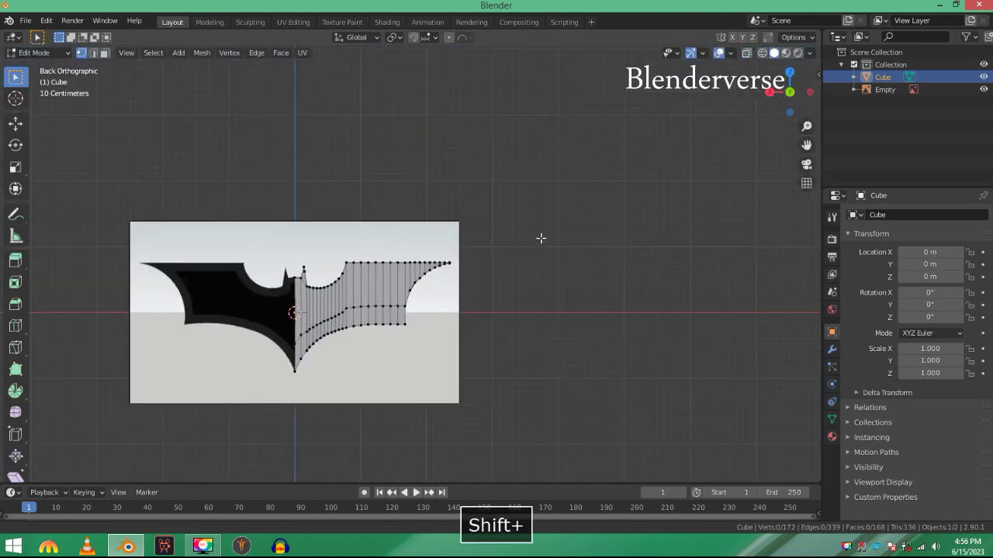
key(Tab)
click(613, 232)
middle_drag(613, 232, 690, 314)
click(782, 92)
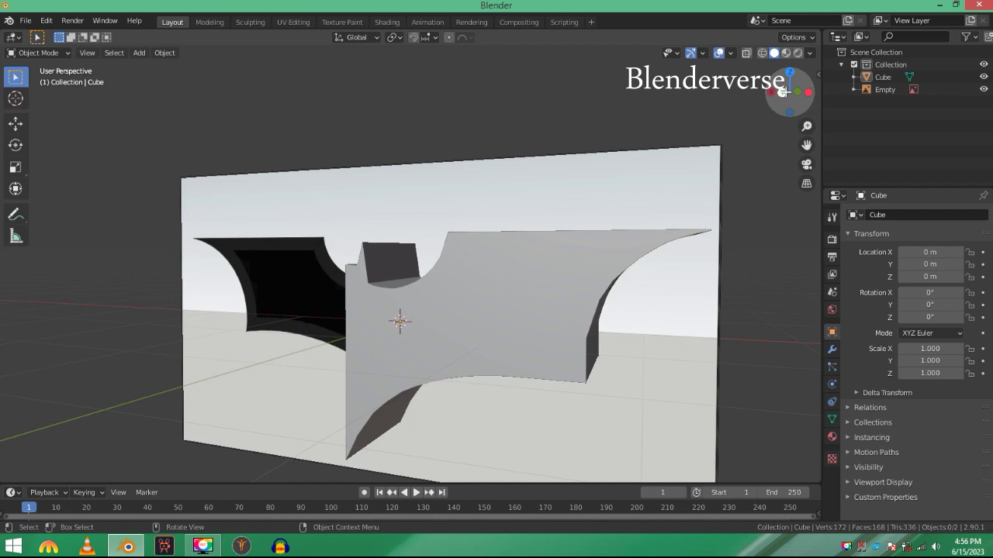
key(Tab)
shift+middle_drag(720, 234, 618, 243)
scroll(618, 243, up, 5)
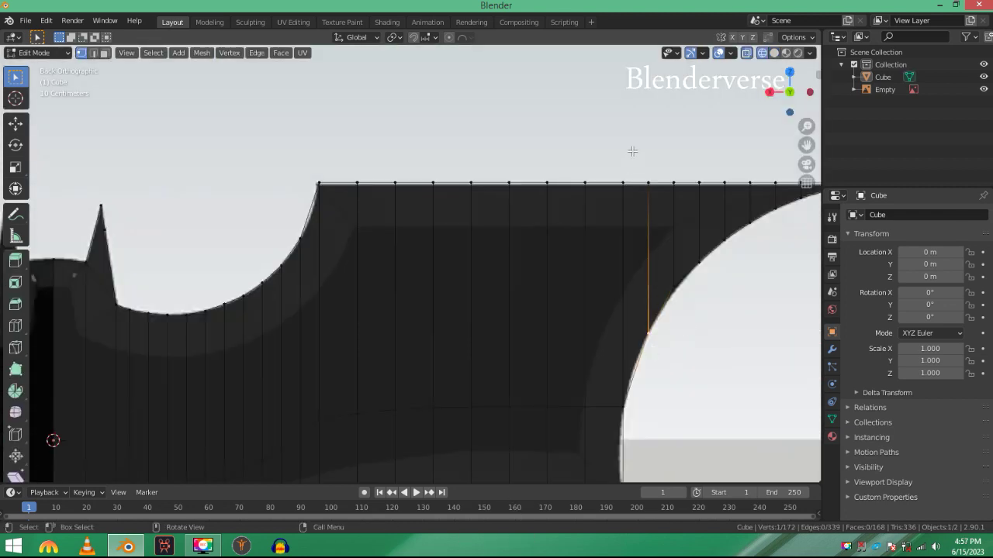
drag(632, 152, 659, 333)
key(g)
key(g)
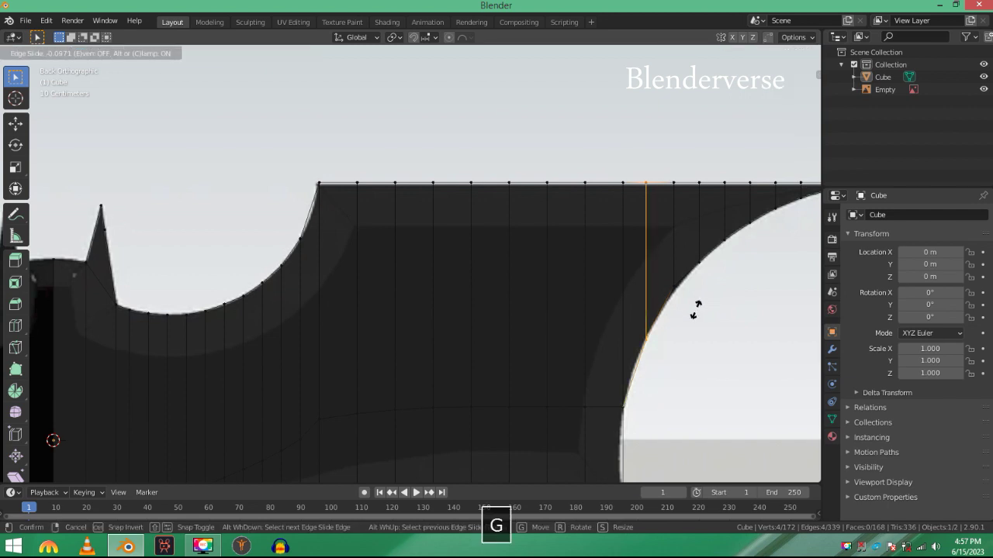
click(694, 310)
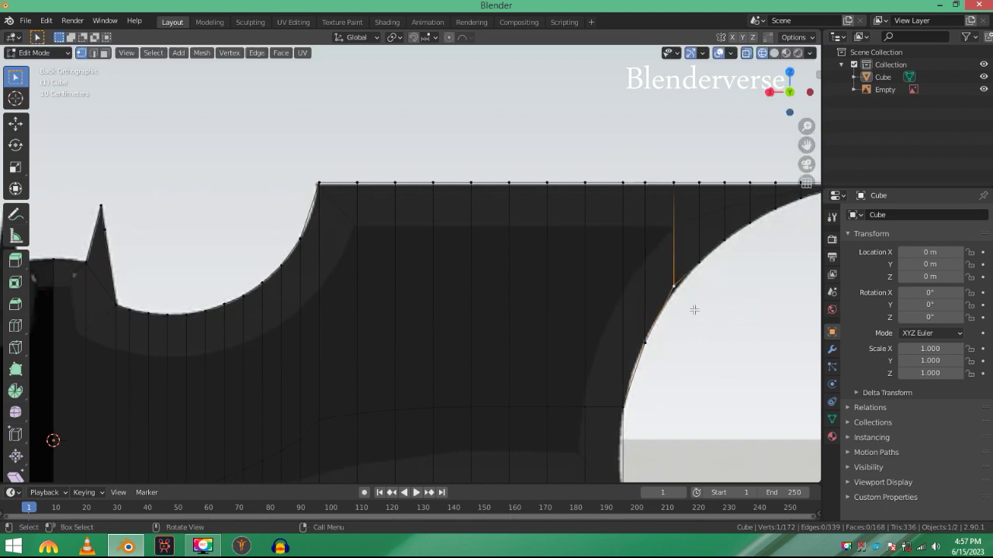
- Add a Mirror modifier on the X axis with clipping to the half batarang, keeping it unapplied
key(Tab)
key(z)
click(727, 312)
scroll(707, 309, down, 4)
mouse_move(707, 308)
middle_down()
mouse_move(683, 315)
mouse_move(652, 299)
mouse_move(700, 311)
mouse_move(673, 309)
mouse_move(709, 303)
mouse_move(696, 325)
mouse_move(715, 316)
mouse_move(813, 326)
middle_up()
click(831, 349)
click(893, 215)
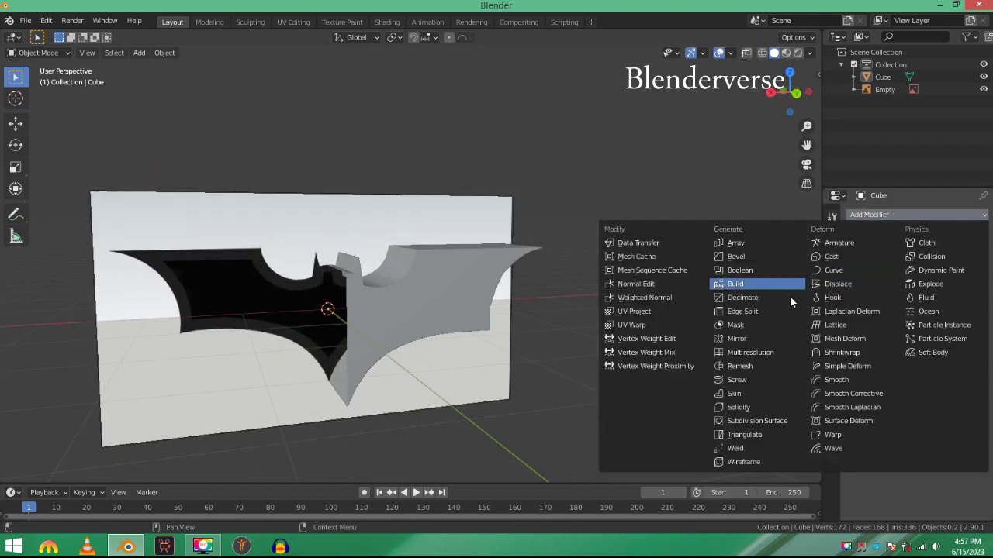
click(733, 338)
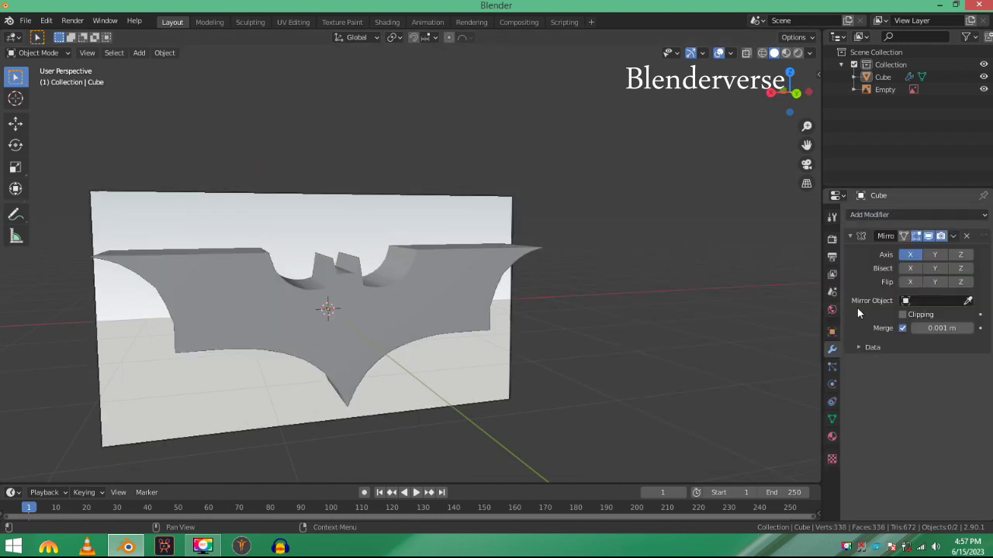
key(ctrl+z)
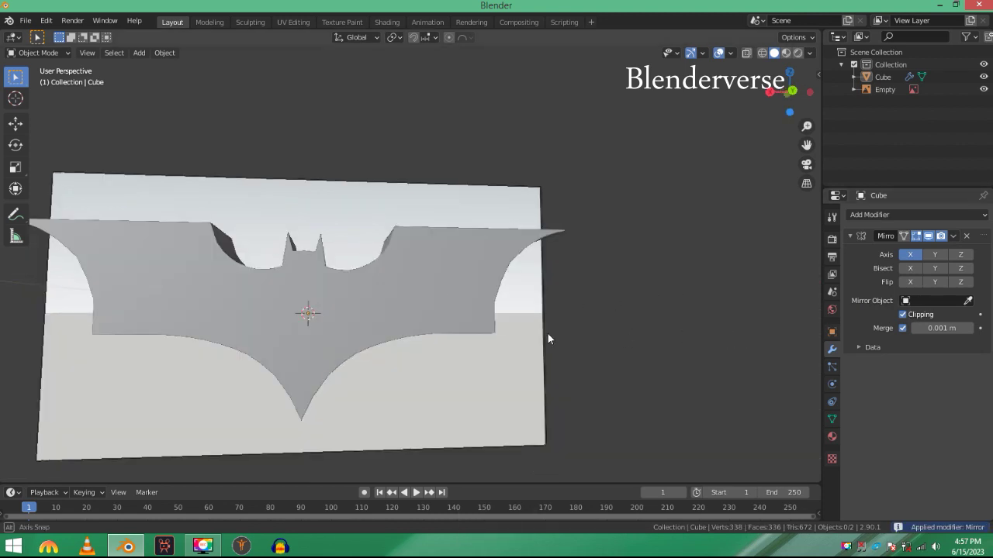
- Shade the batarang smooth and enable Auto Smooth at 30° in its normals settings
mouse_move(547, 339)
middle_down()
mouse_move(434, 337)
mouse_move(367, 316)
mouse_move(367, 258)
mouse_move(421, 266)
mouse_move(519, 246)
mouse_move(488, 255)
mouse_move(430, 204)
mouse_move(414, 164)
mouse_move(429, 251)
middle_up()
click(367, 257)
right_click(366, 258)
click(367, 258)
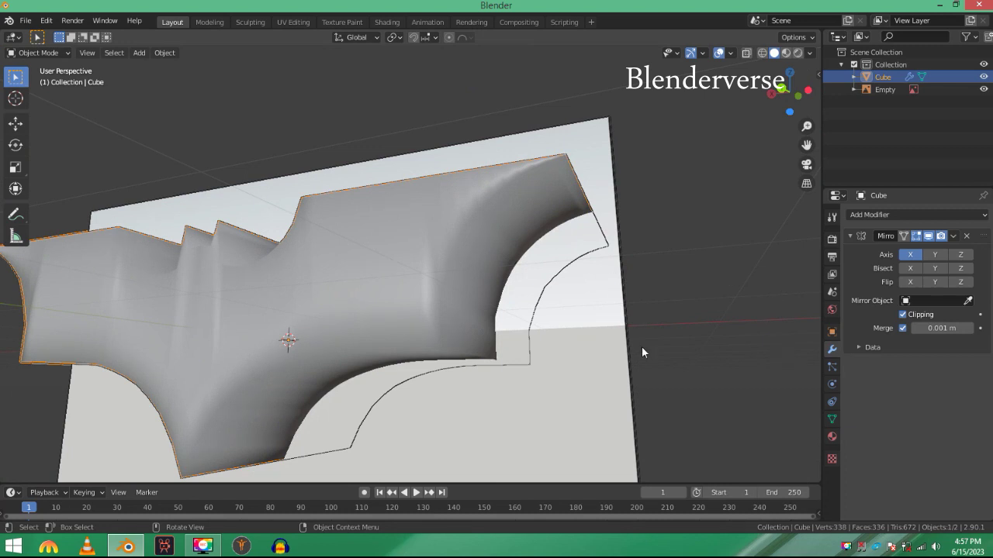
middle_drag(641, 353, 657, 356)
click(831, 419)
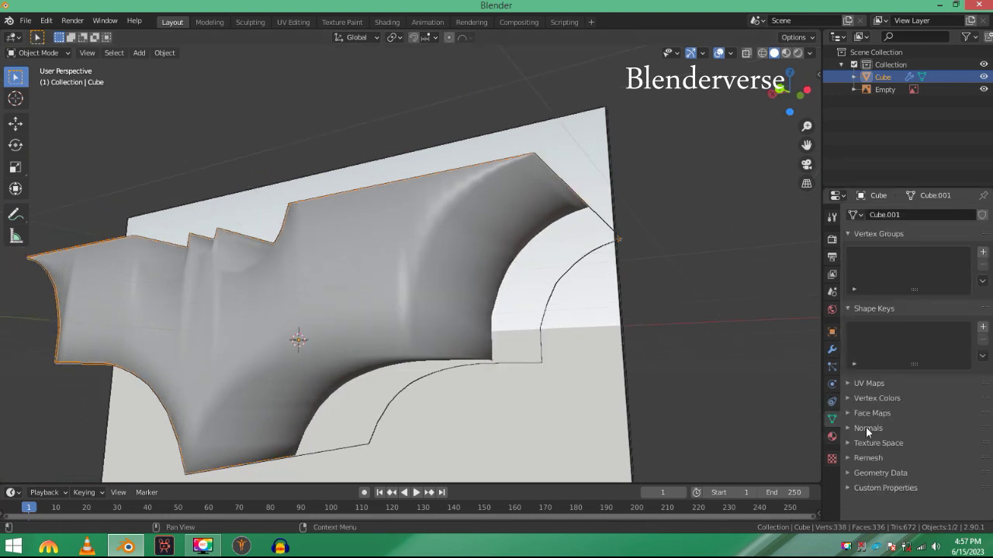
click(867, 428)
click(902, 447)
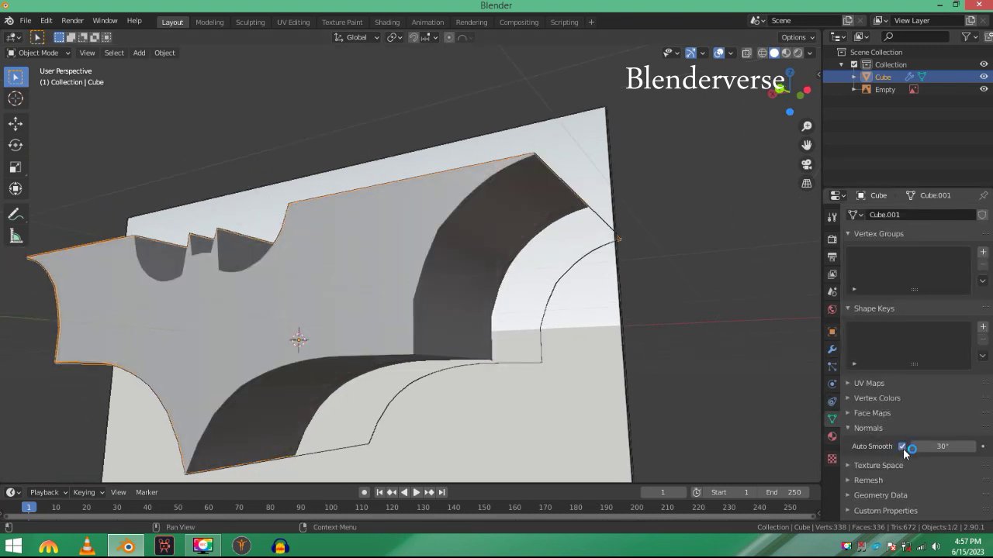
- Move the batarang away from the reference image along Y and scale it down along Y into a thin plate
mouse_move(636, 381)
middle_down()
mouse_move(563, 357)
mouse_move(711, 386)
mouse_move(732, 412)
mouse_move(692, 438)
mouse_move(554, 429)
mouse_move(498, 404)
middle_up()
scroll(554, 429, down, 4)
scroll(401, 401, up, 3)
middle_drag(403, 401, 401, 401)
key(s)
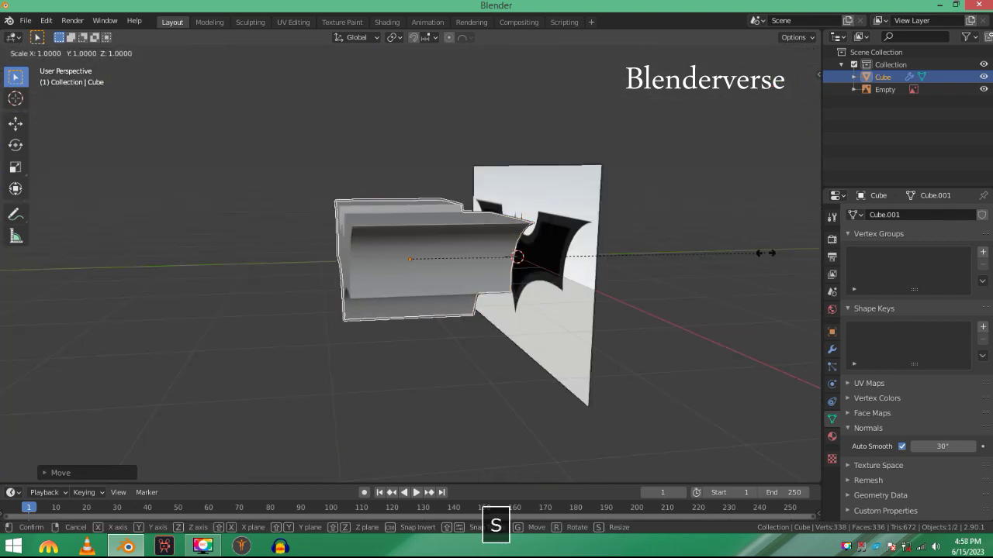
key(y)
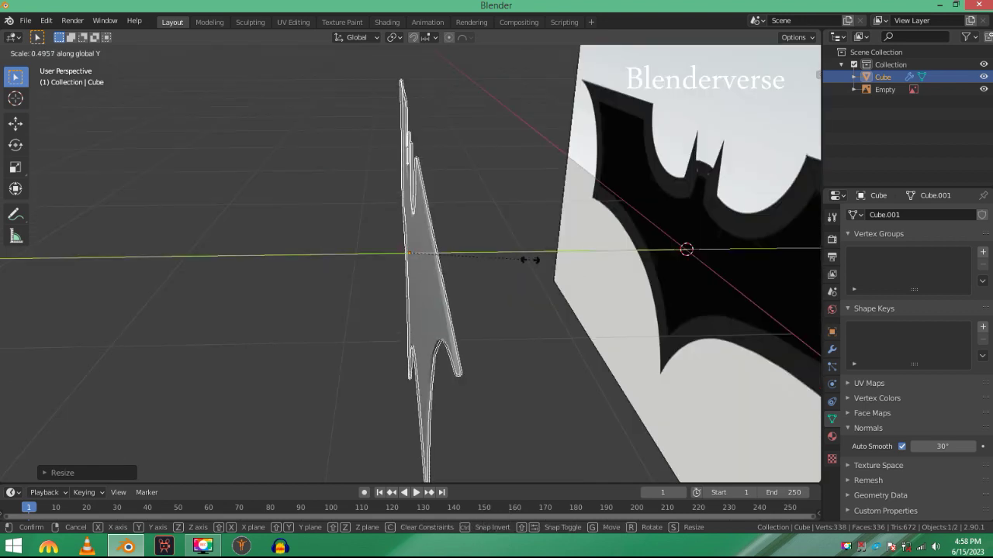
click(510, 241)
click(488, 233)
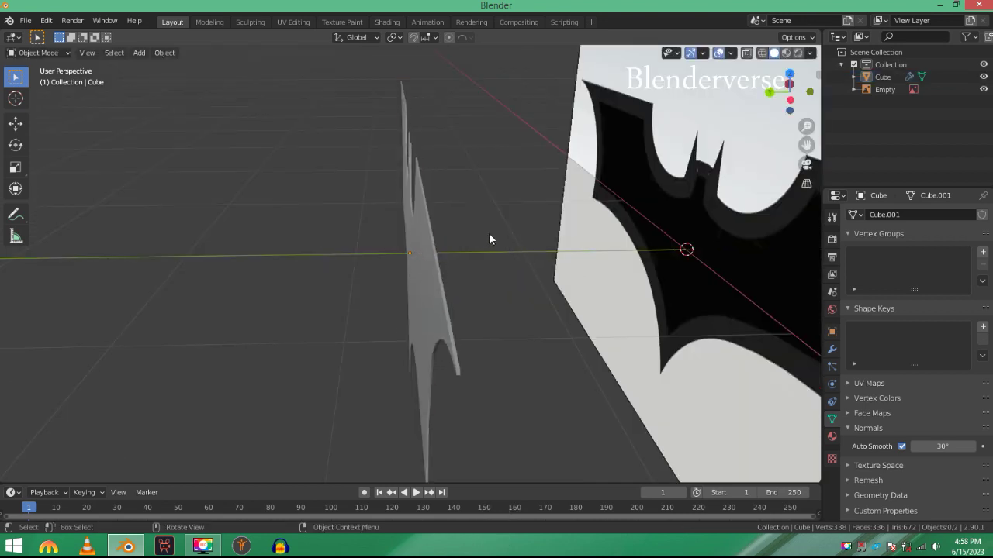
- Delete the background reference image from the scene
middle_drag(488, 233, 657, 190)
click(507, 183)
key(x)
click(508, 184)
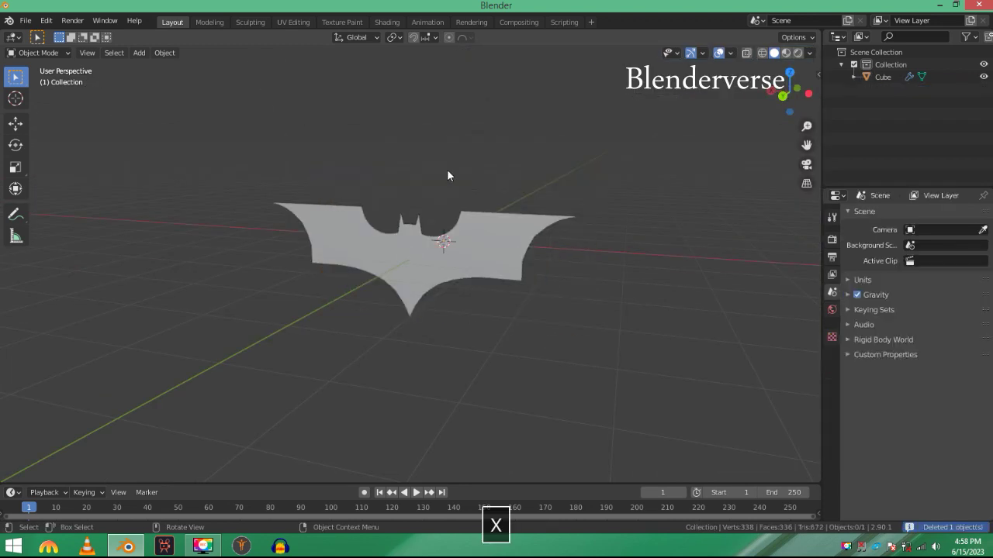
- Apply the batarang's Mirror modifier and rename the object "Batman Batarang"
click(832, 351)
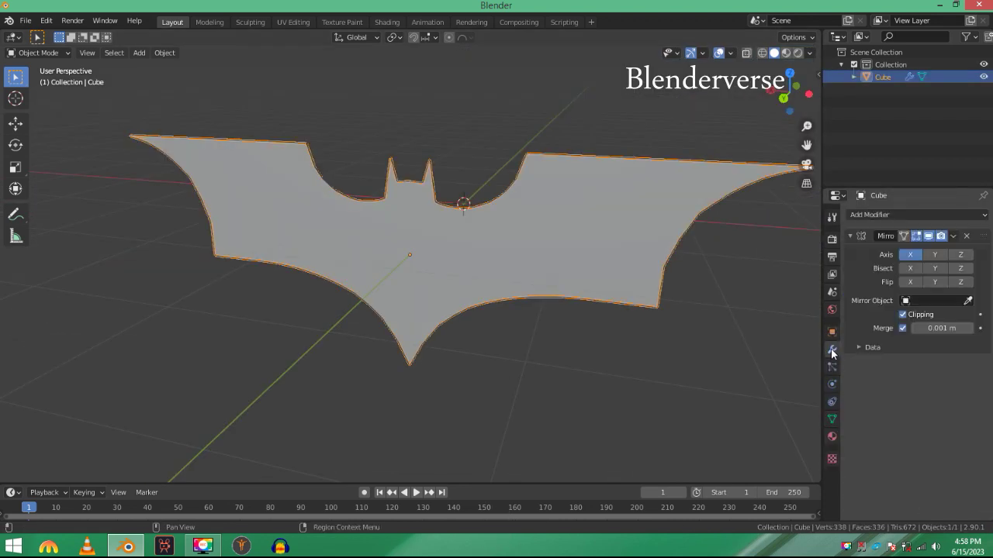
click(953, 235)
click(938, 252)
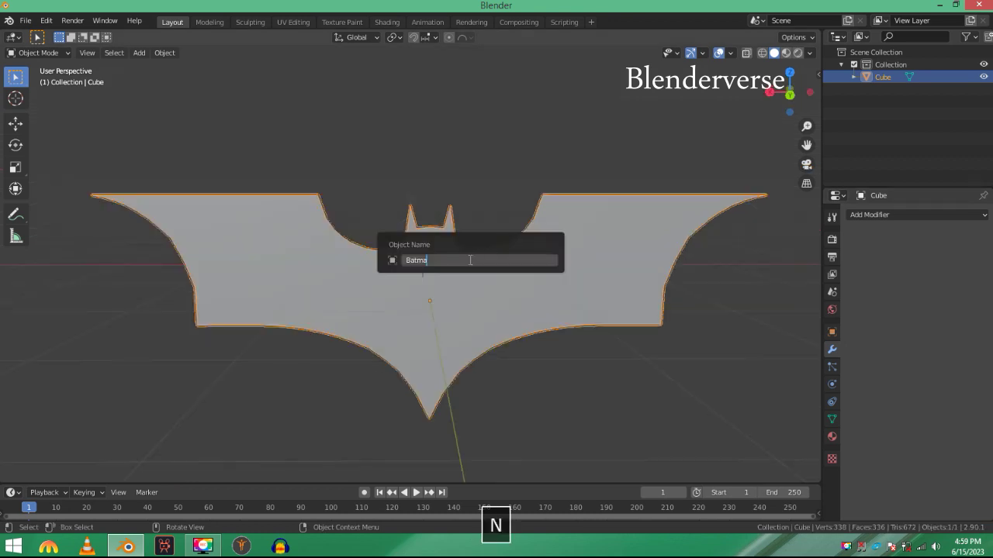
text(Batman Batarang)
key(Return)
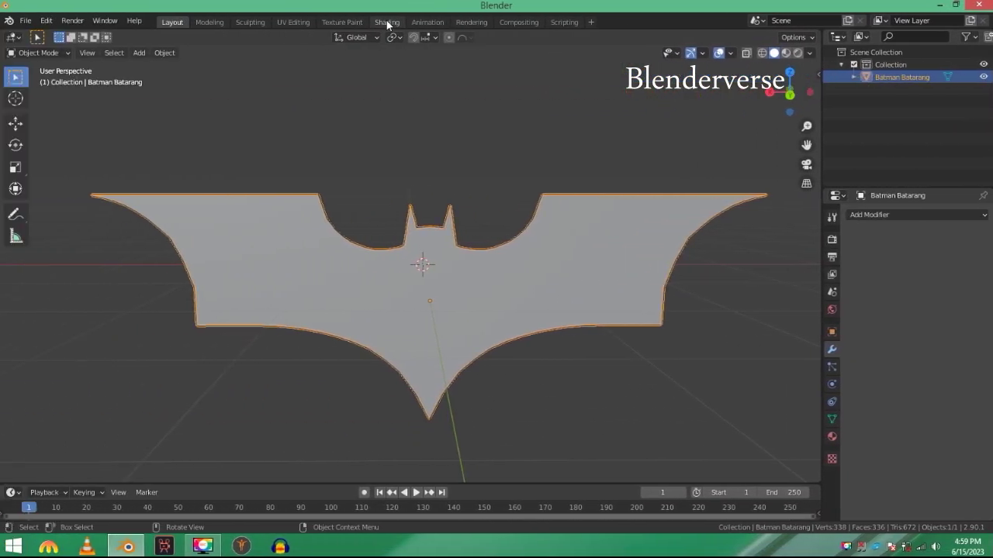
- Switch to the Shading workspace and rename the object's material "Batman Batarang"
click(387, 22)
click(475, 317)
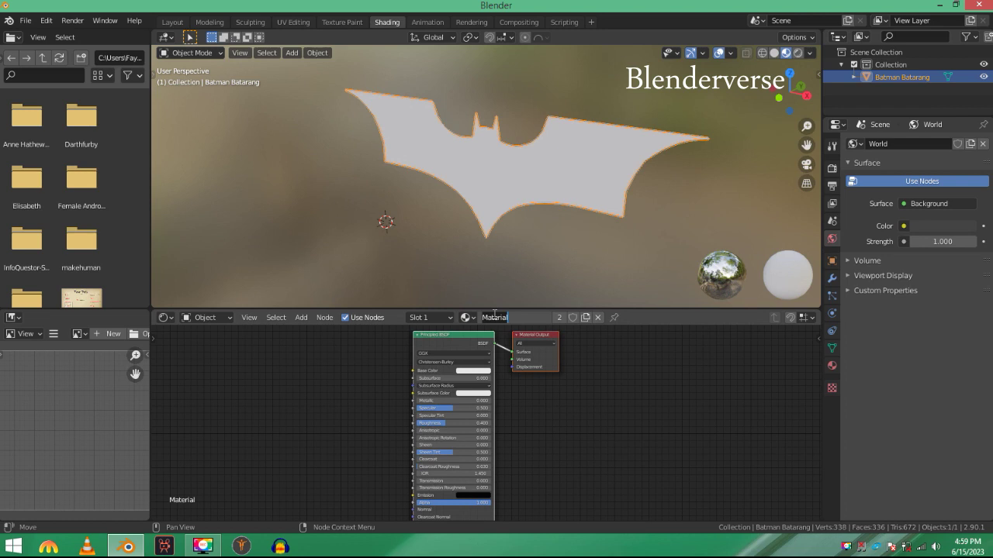
text(Batman Batarang)
key(Return)
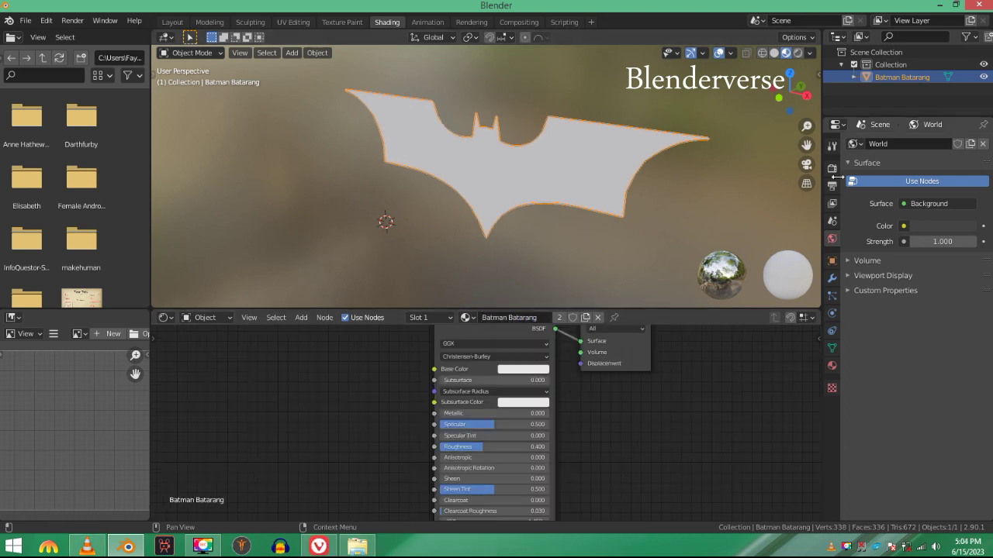
- Set the scene's render engine to Cycles
click(831, 168)
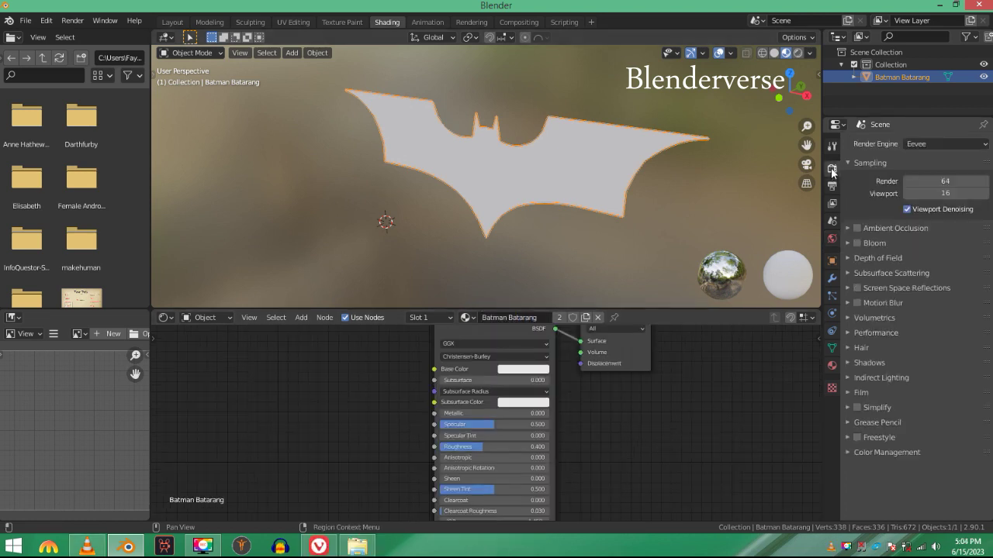
click(936, 143)
click(915, 186)
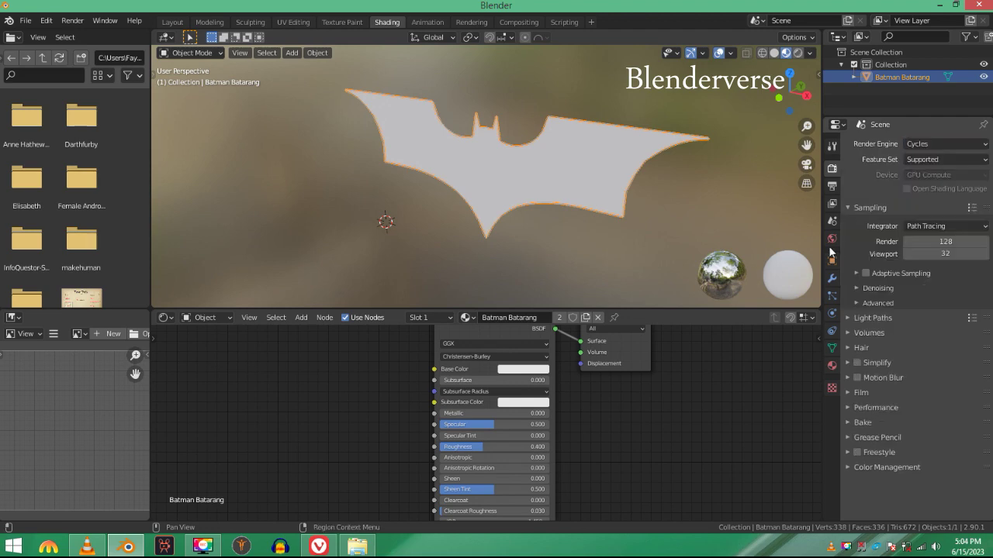
- Give the world background an Environment Texture using blue_photo_studio_2k.exr from the HDRI folder
click(831, 238)
click(902, 218)
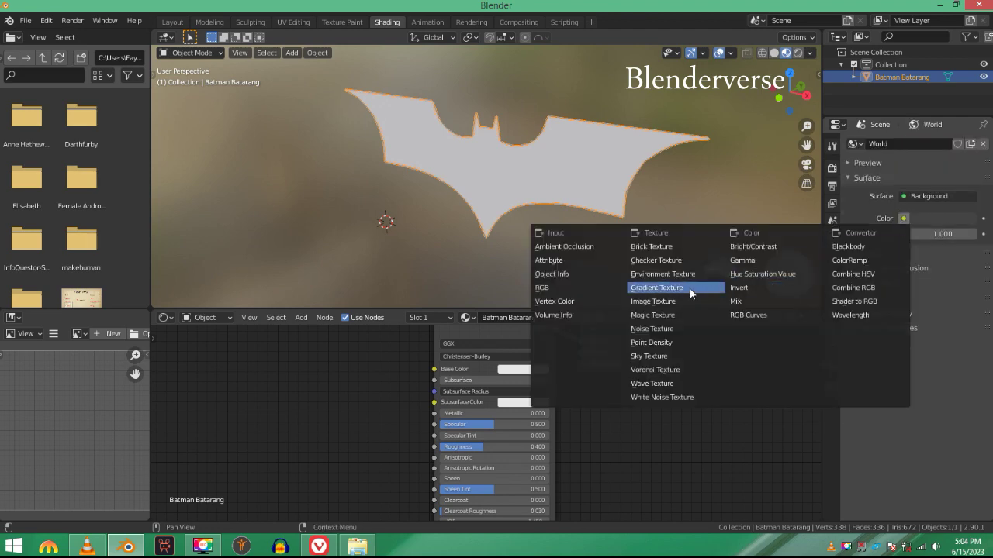
click(674, 273)
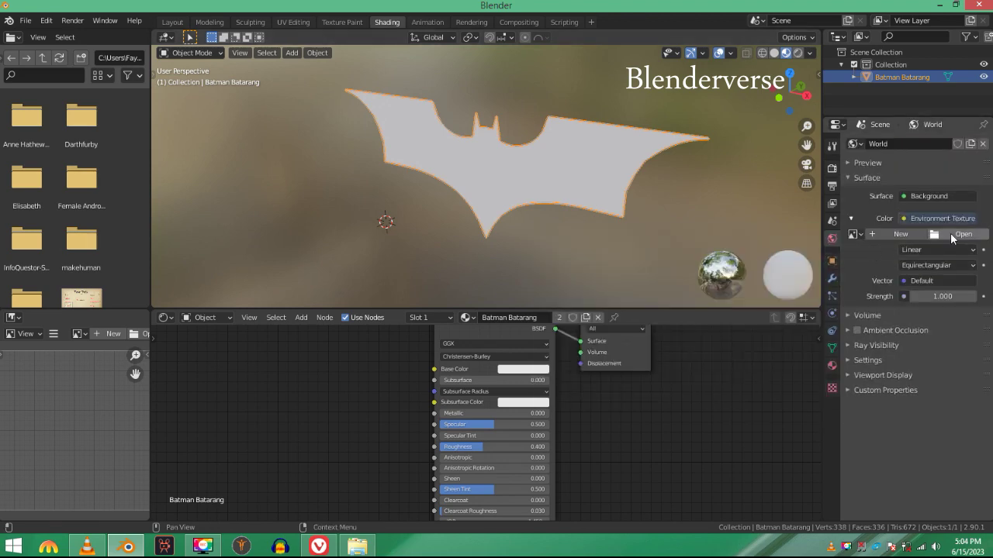
click(953, 234)
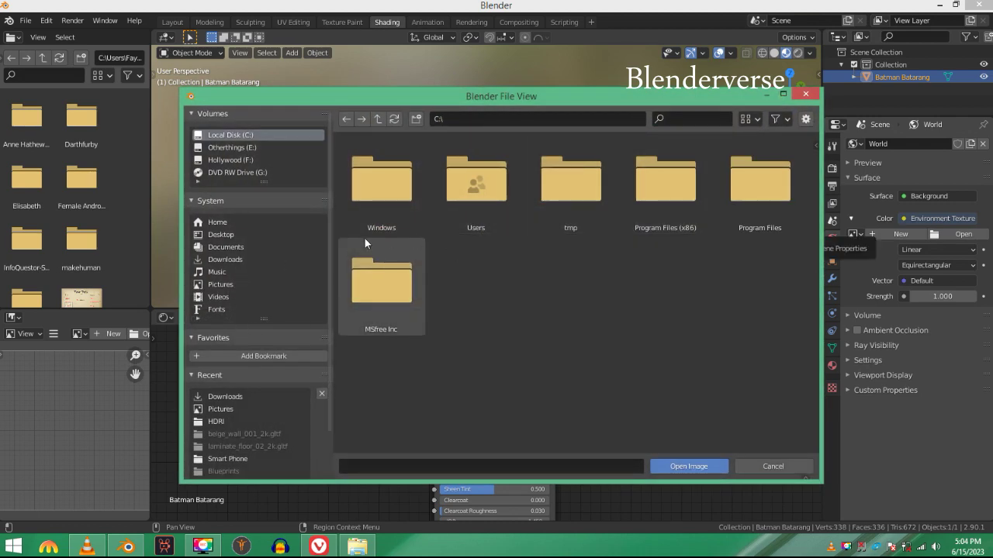
click(216, 421)
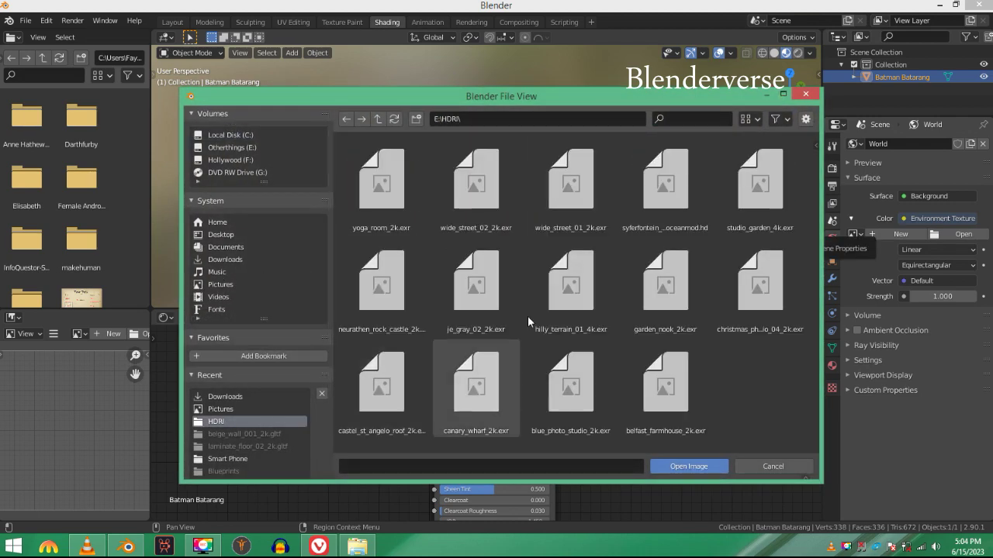
click(570, 384)
click(669, 465)
- Switch the 3D viewport to rendered shading with the batarang in view
key(grave)
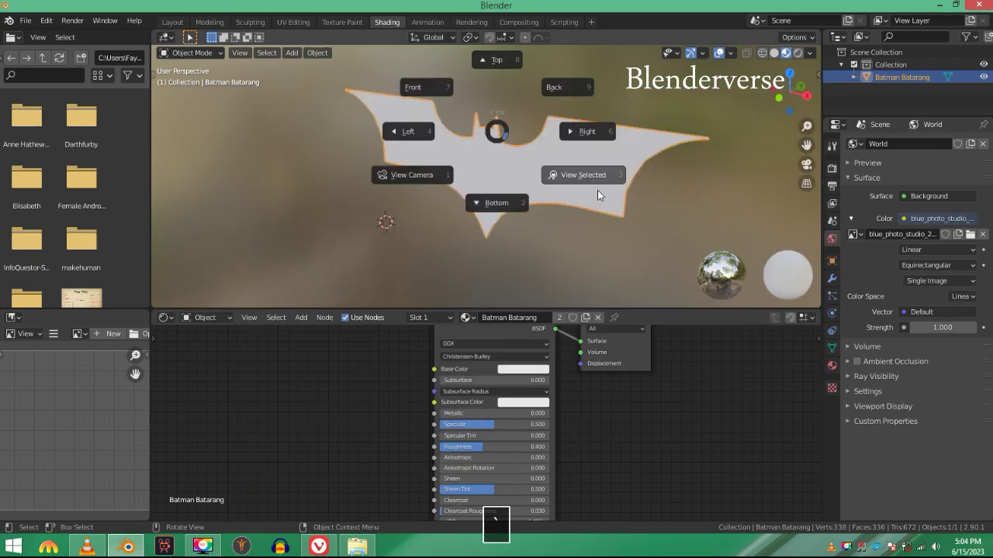
click(597, 191)
scroll(597, 192, down, 4)
scroll(597, 192, up, 4)
key(z)
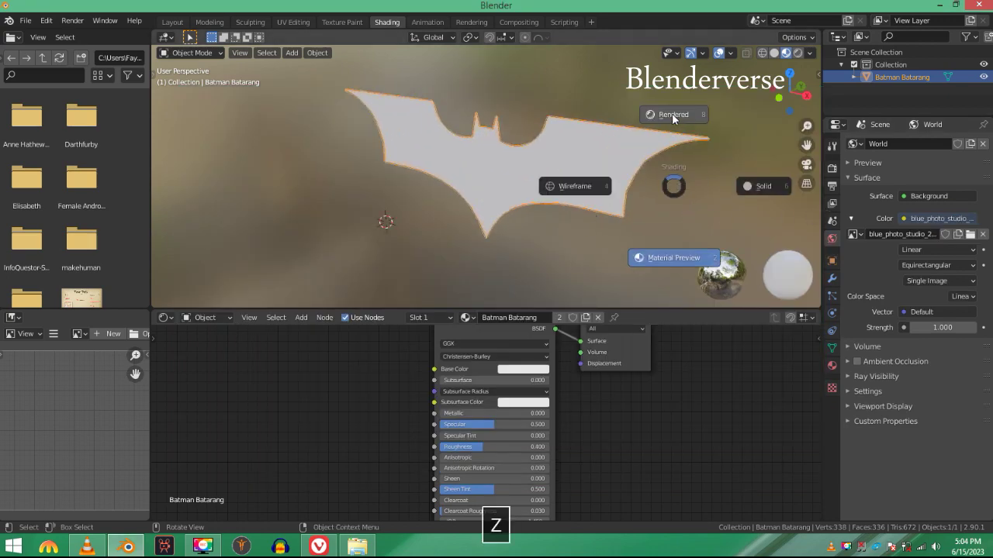
click(672, 114)
scroll(599, 102, up, 3)
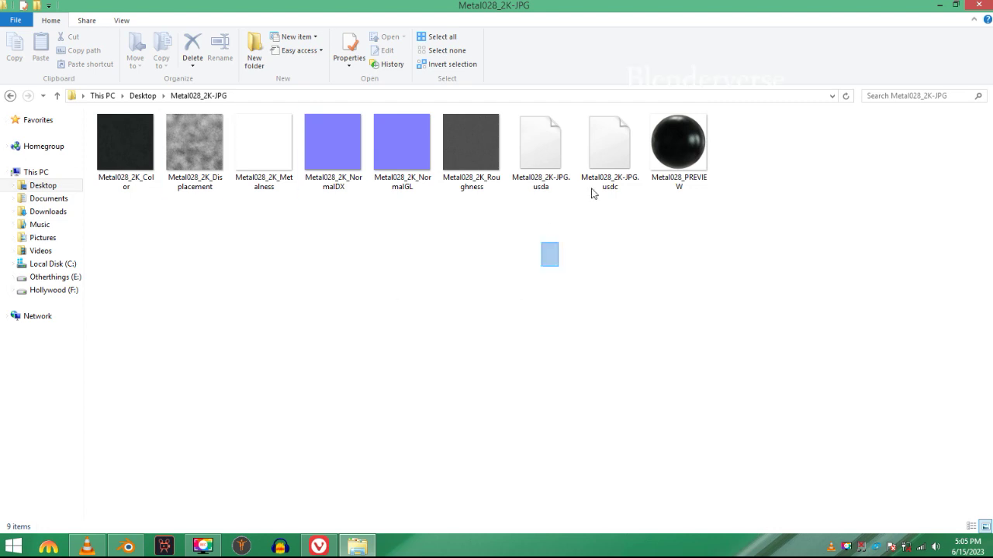
- In File Explorer, delete the usda and usdc files and the NormalDX map from the Metal028_2K-JPG folder, keeping the NormalGL map
drag(591, 193, 607, 159)
key(Delete)
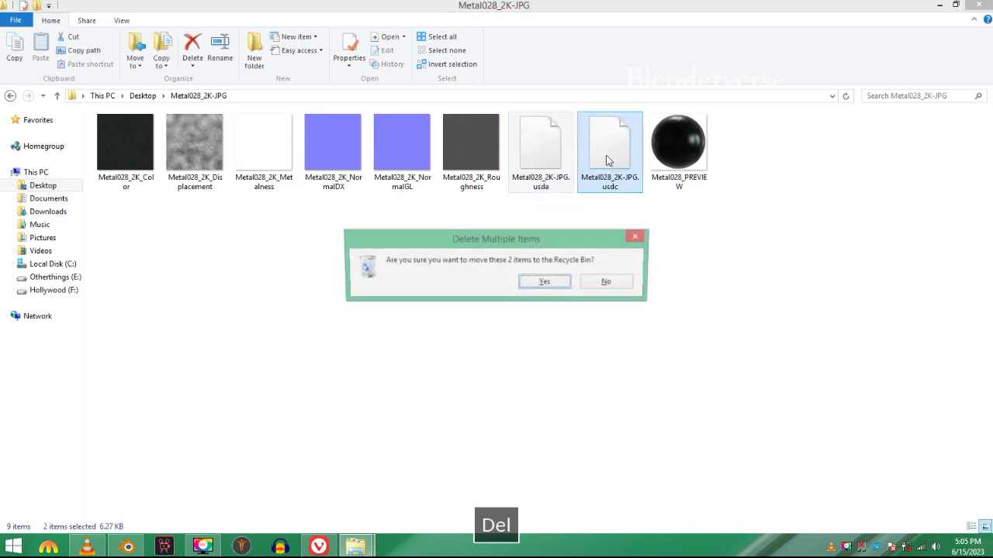
key(Return)
key(Delete)
key(Return)
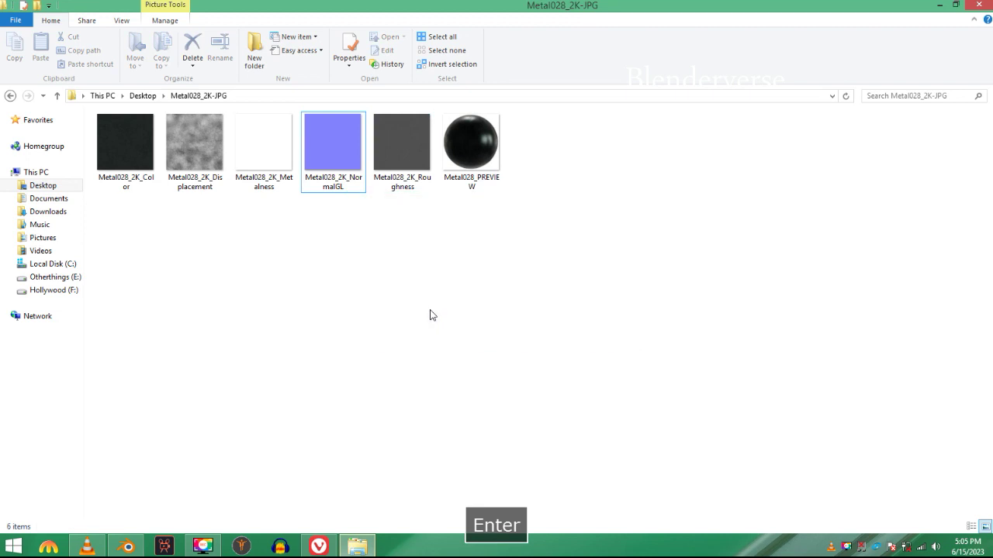
click(336, 158)
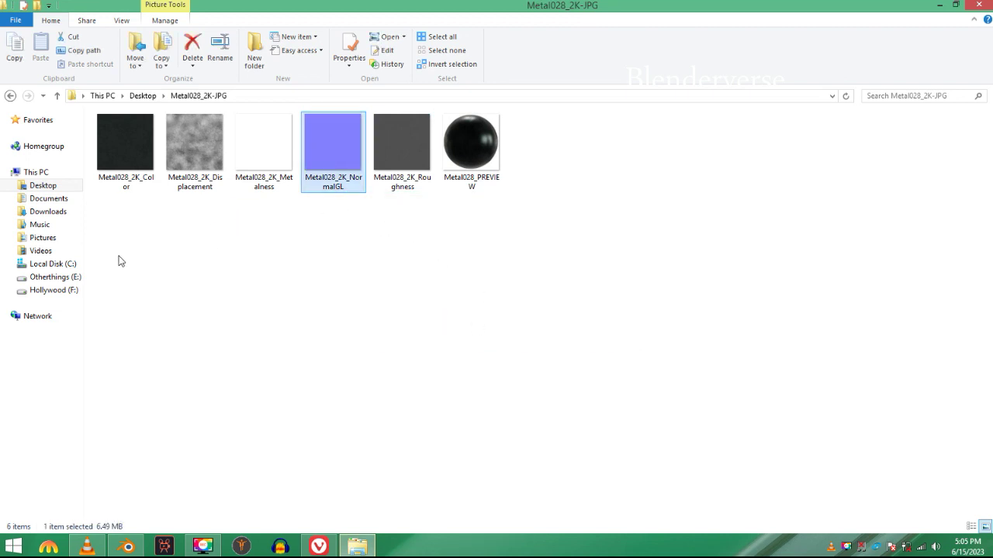
- Add the Metal028_2K_Color map from the texture folder as an image texture node and connect its Color to Base Color
click(123, 146)
drag(123, 146, 243, 397)
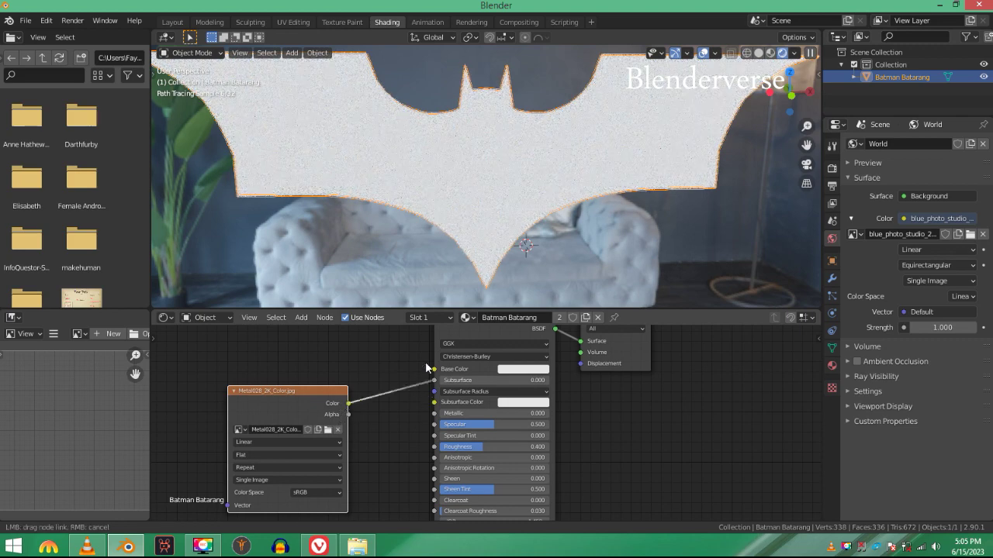
drag(438, 370, 436, 371)
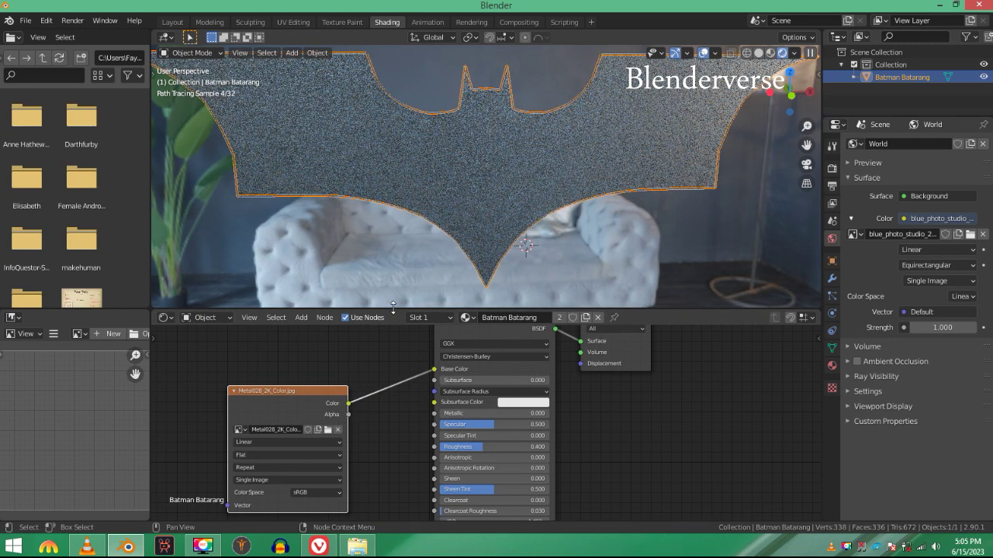
- Add the Metal028_2K_Metalness map as an image texture, connect its Color to Metallic, and set its color space to Non-Color
key(alt+Tab)
click(322, 170)
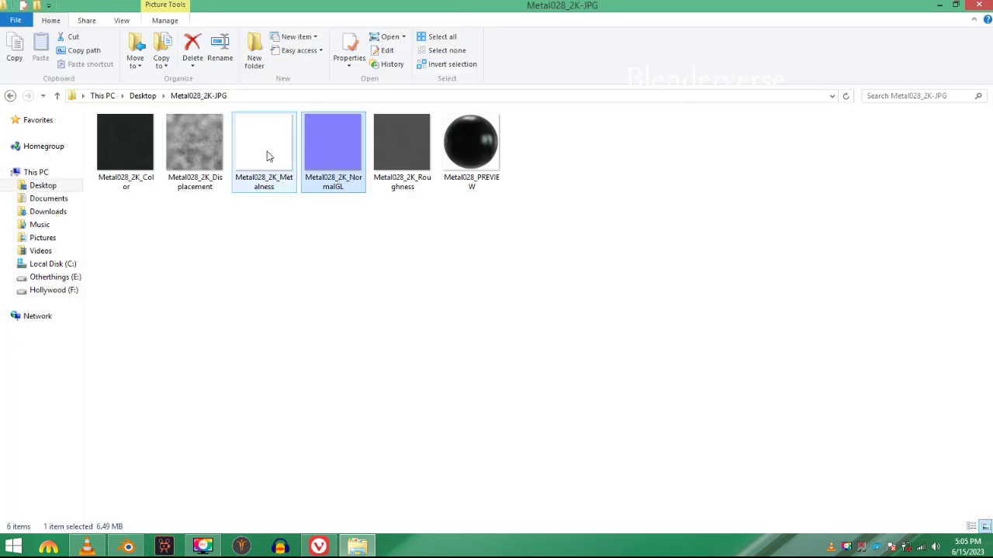
drag(116, 545, 542, 338)
scroll(348, 400, up, 8)
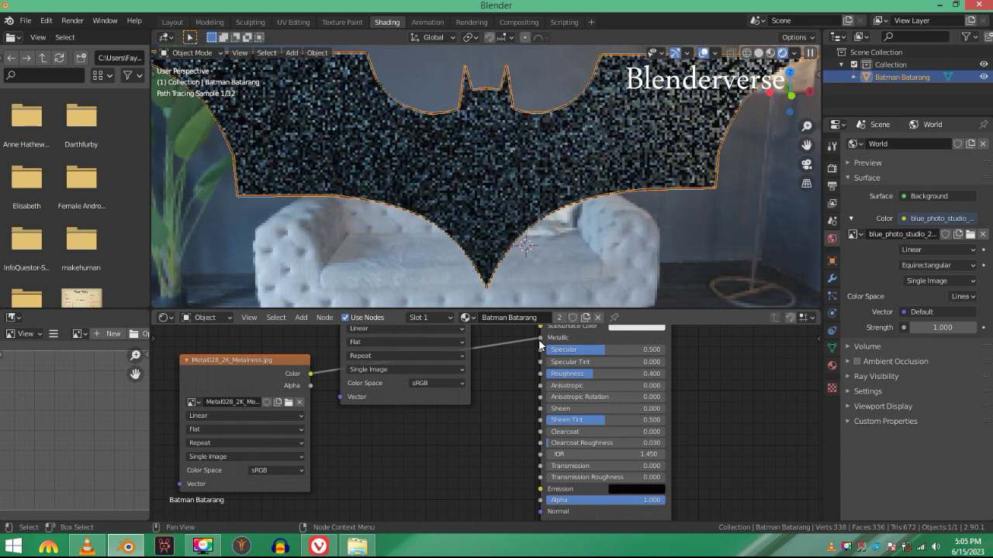
click(260, 469)
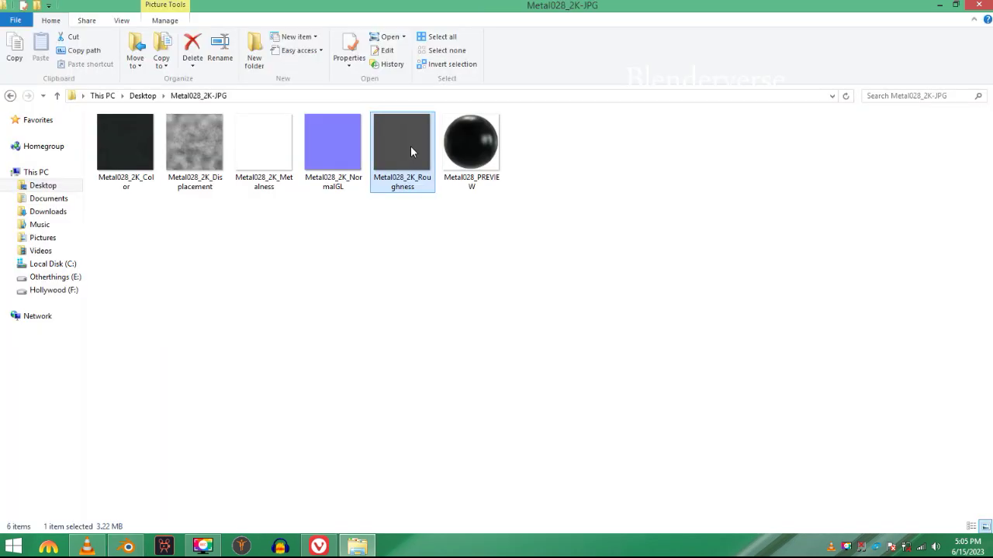
- Add the Metal028_2K_Roughness map as an image texture, set its color space to Non-Color, and connect its Color to Roughness
drag(410, 145, 125, 550)
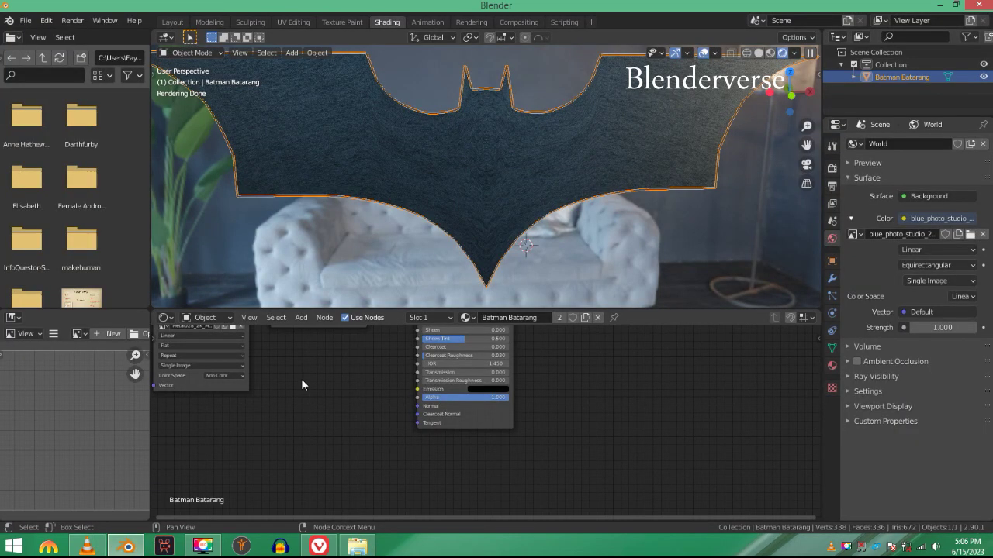
drag(301, 384, 313, 468)
click(315, 479)
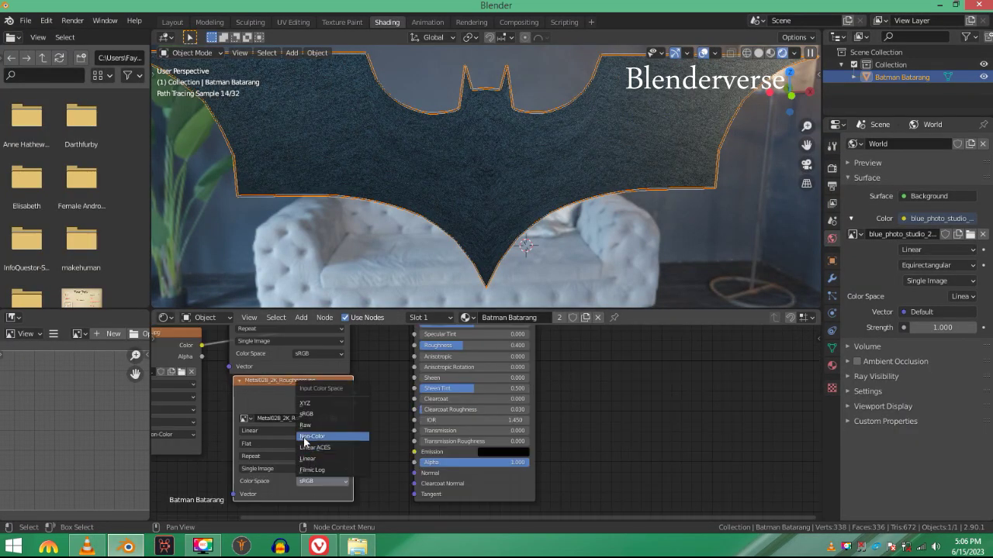
click(318, 437)
drag(418, 349, 418, 346)
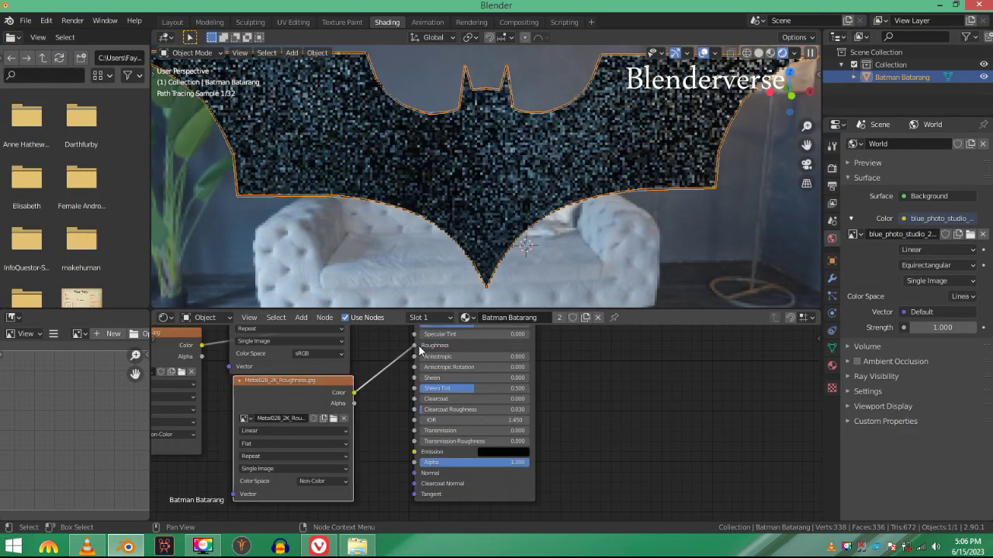
- Add the Metal029_2K_NormalGL map as an image texture below the roughness texture and set its color space to Non-Color
scroll(419, 404, down, 2)
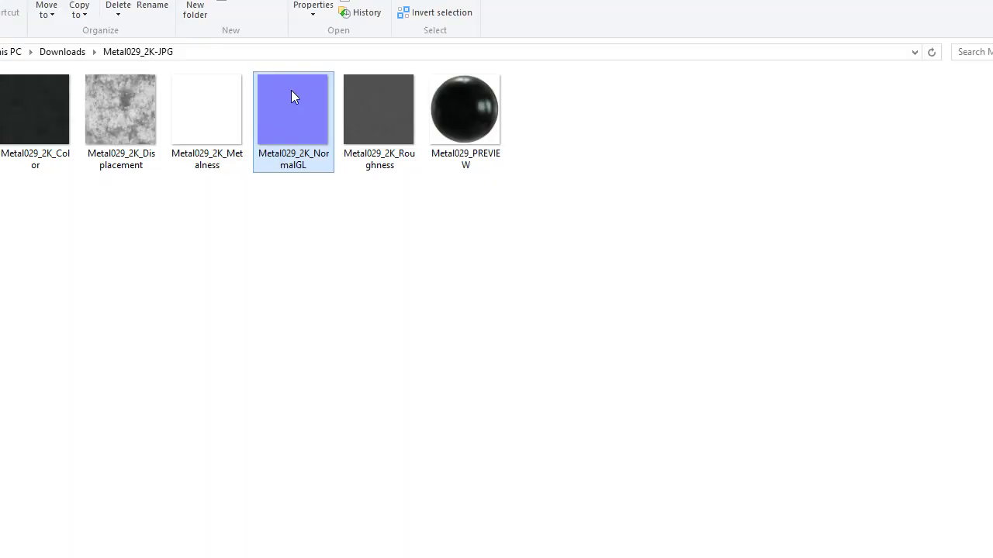
drag(291, 90, 54, 543)
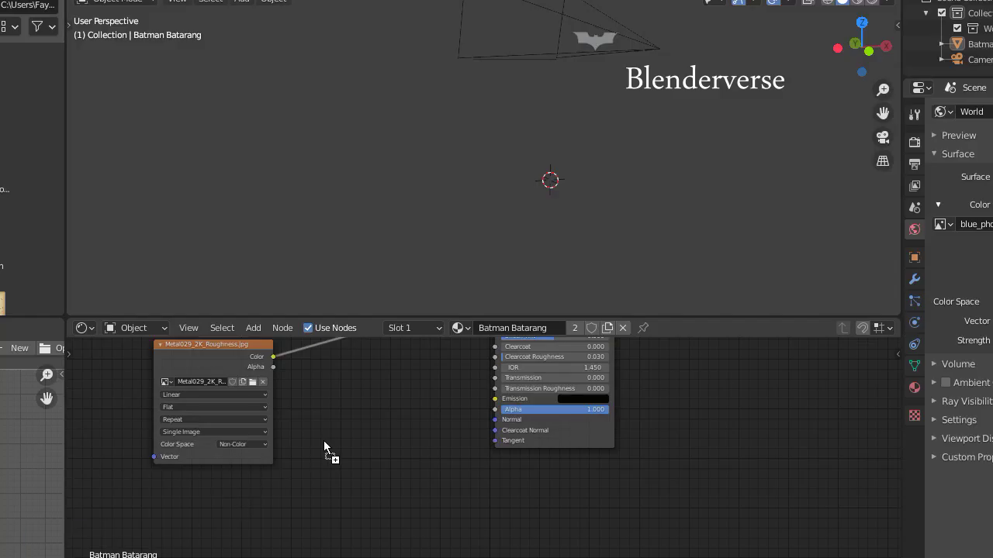
drag(324, 446, 326, 448)
scroll(372, 500, up, 3)
click(373, 412)
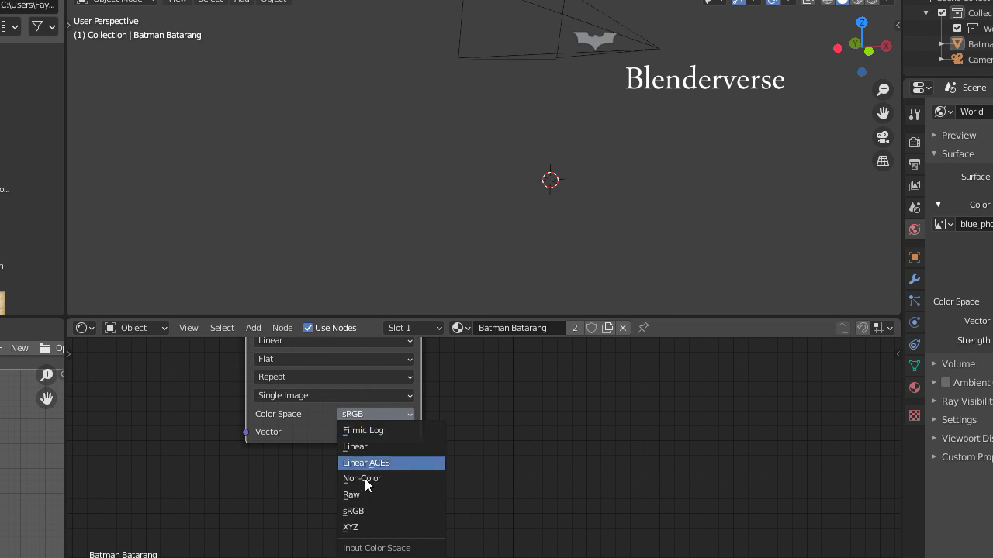
click(364, 478)
scroll(409, 471, down, 3)
drag(324, 446, 272, 453)
- Add a Normal Map node, linking the NormalGL texture's Color to its Color input and its output to the shader's Normal input
key(shift+a)
text(normal)
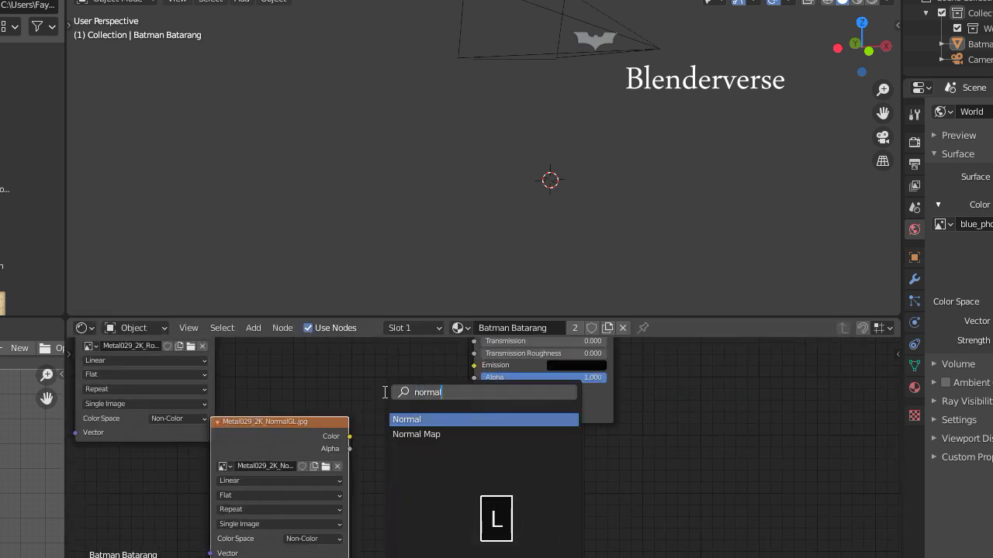
key(Down)
key(Return)
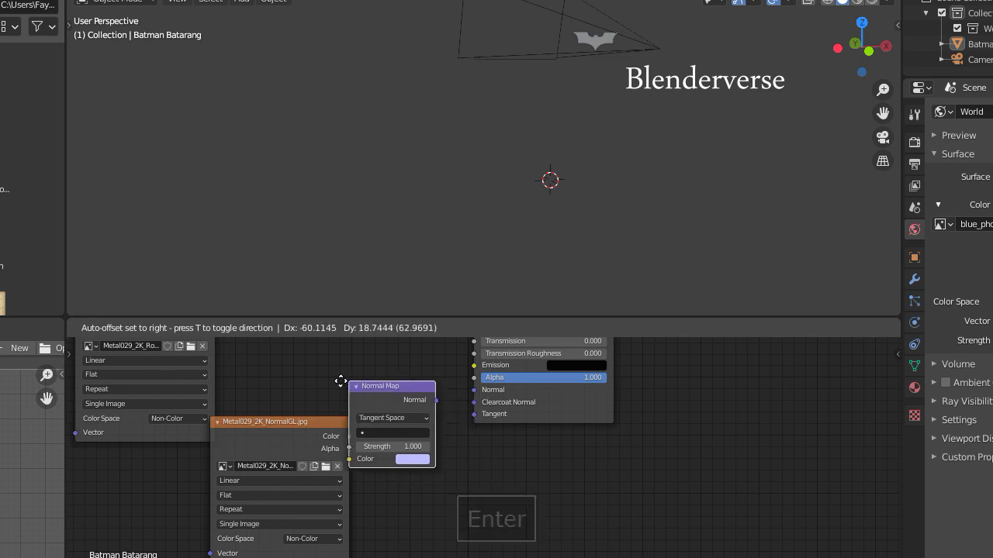
click(376, 375)
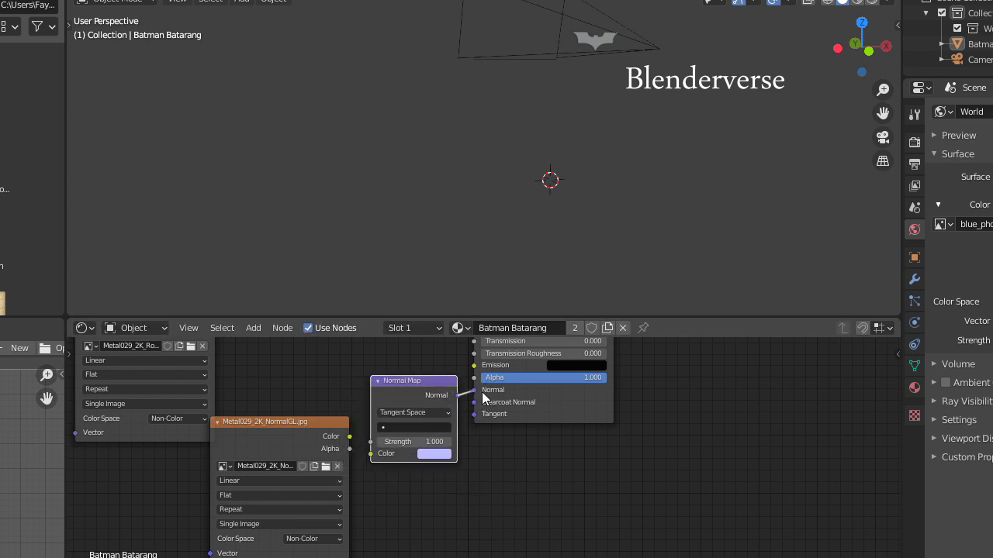
drag(349, 436, 381, 459)
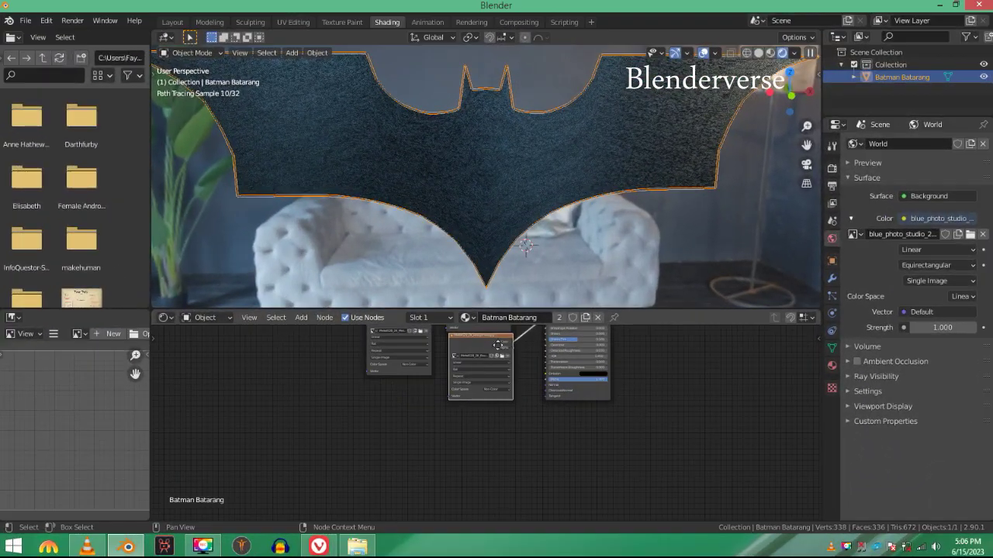
middle_drag(498, 345, 454, 431)
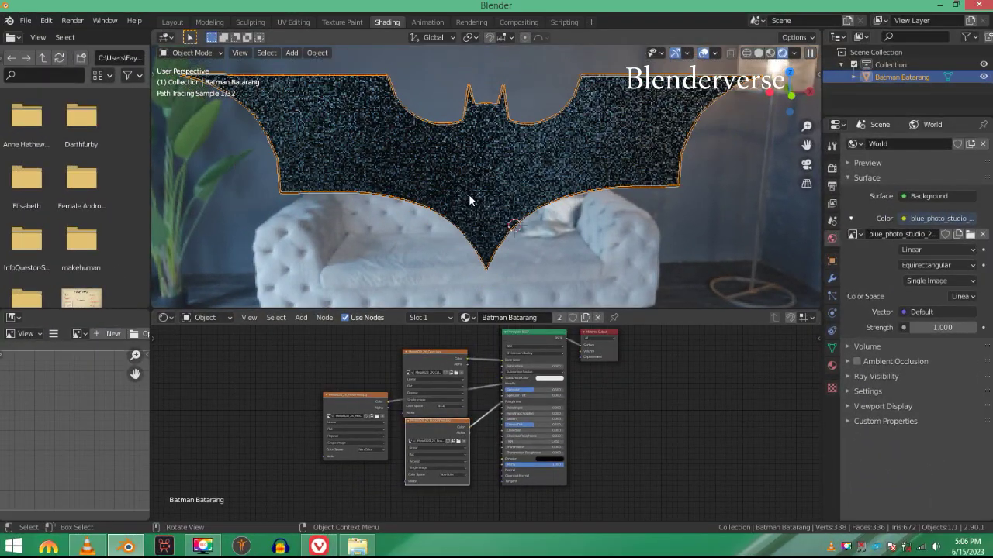
middle_drag(469, 194, 558, 163)
scroll(574, 163, up, 3)
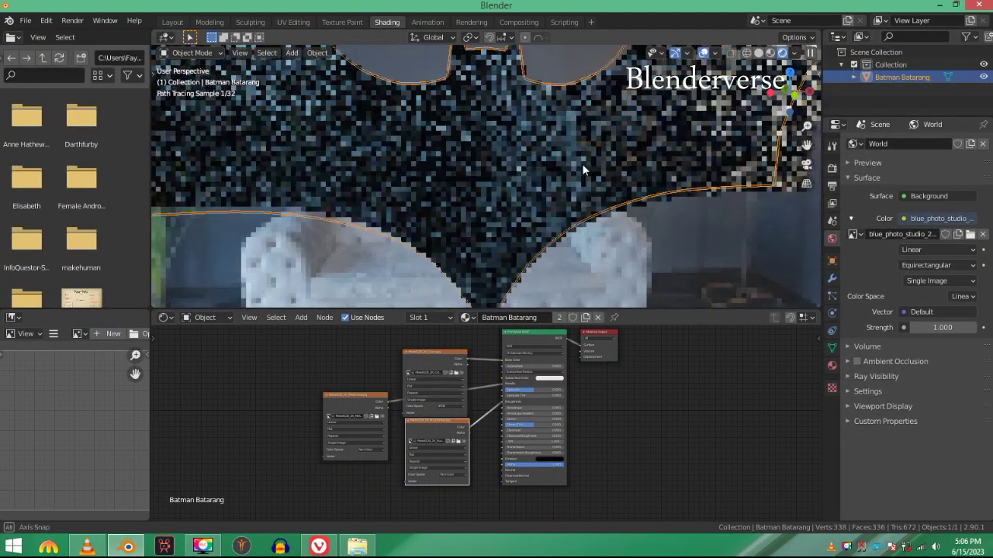
middle_drag(498, 152, 452, 147)
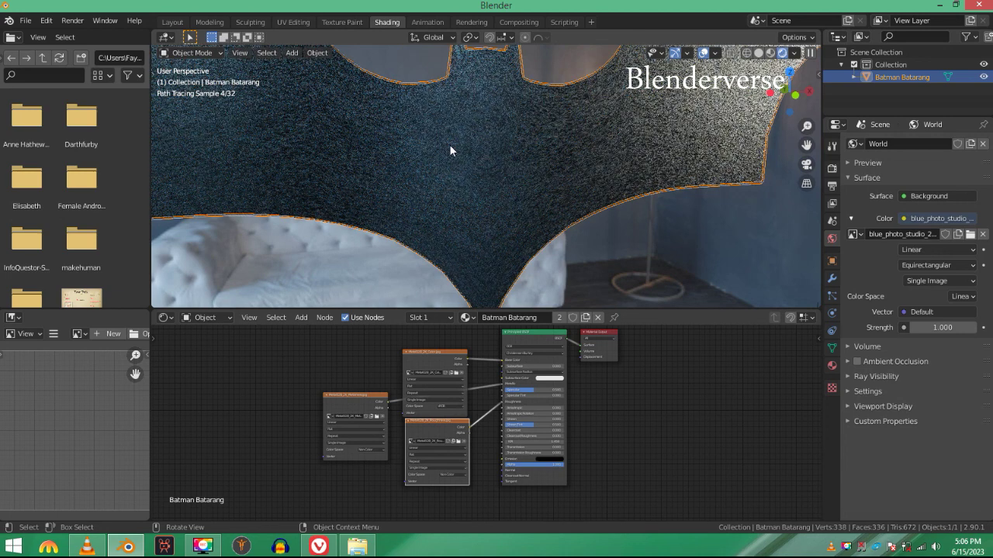
- In the UV Editing workspace, unwrap the entire batarang mesh with Cube Projection
click(295, 21)
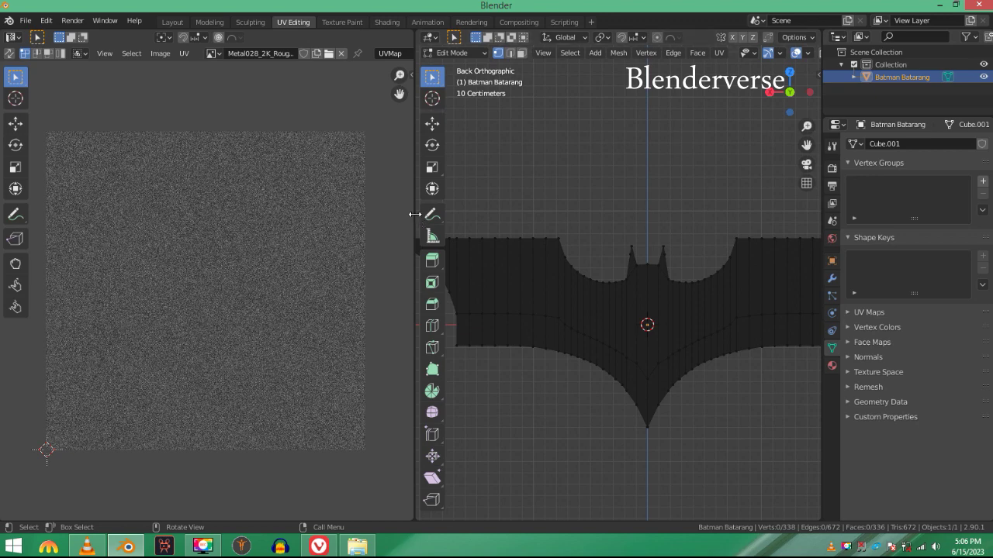
drag(415, 214, 328, 214)
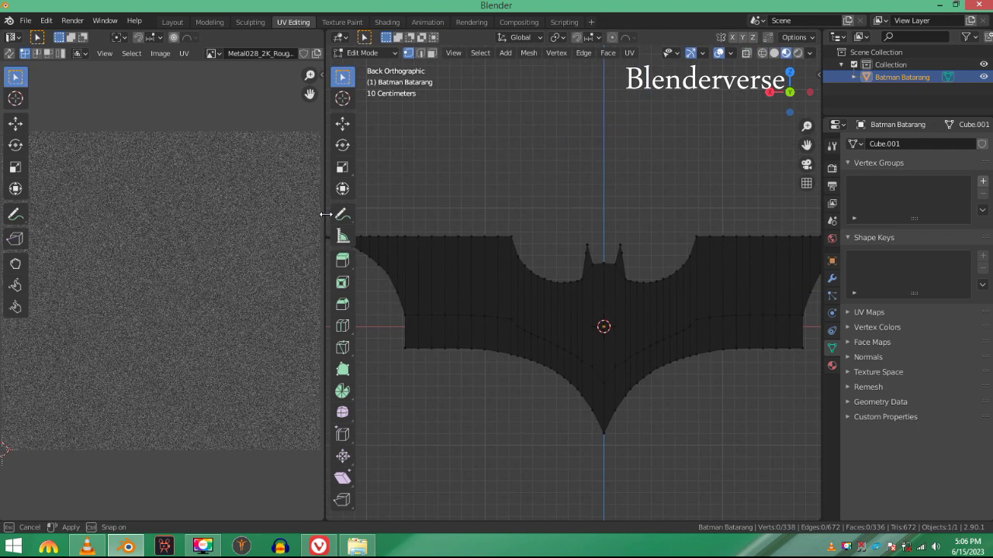
scroll(604, 212, down, 4)
key(a)
scroll(660, 225, up, 3)
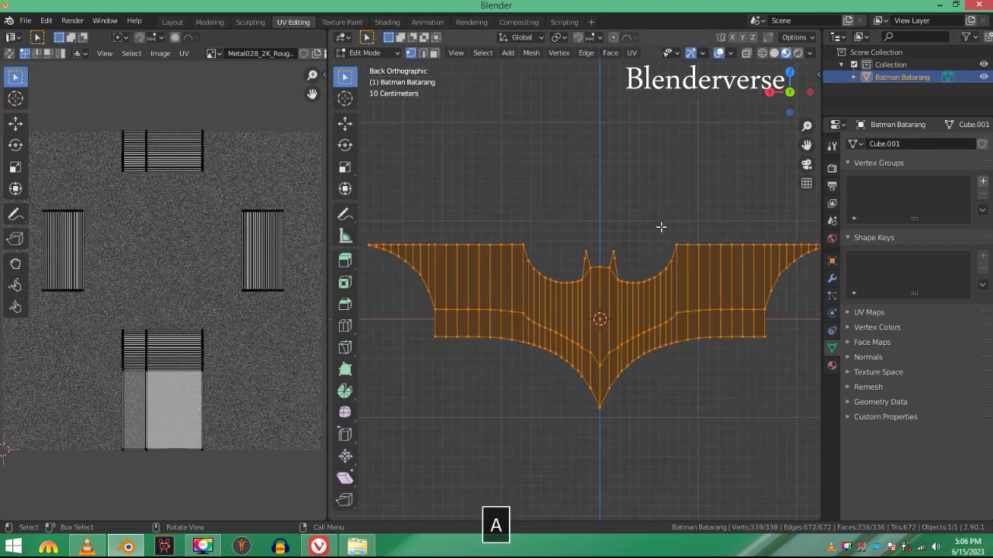
middle_drag(660, 226, 610, 215)
key(u)
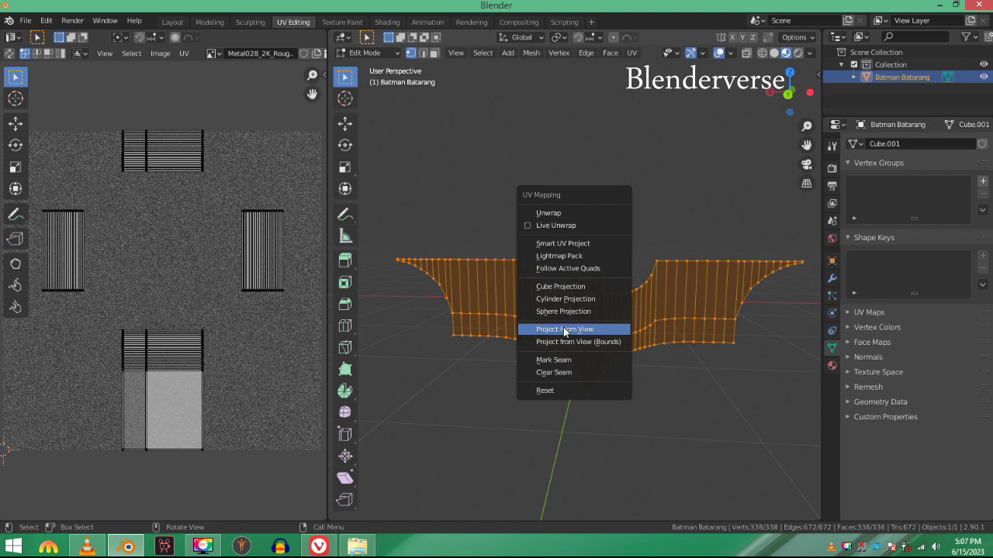
click(562, 286)
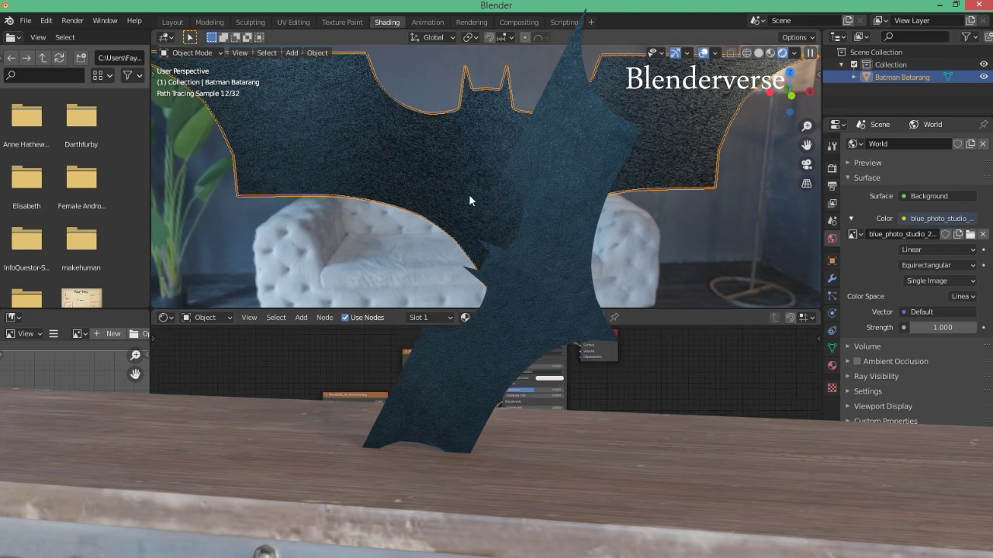
middle_drag(469, 194, 388, 217)
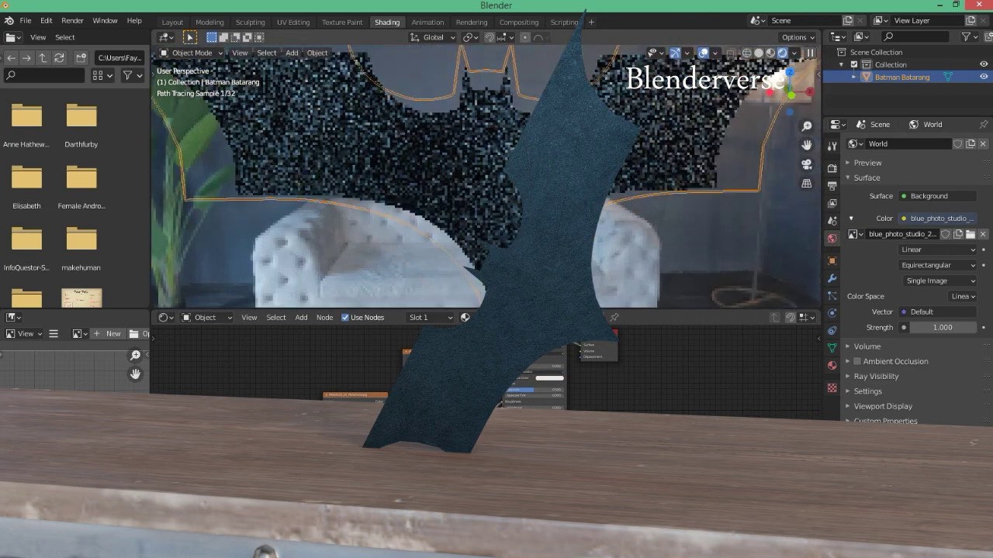